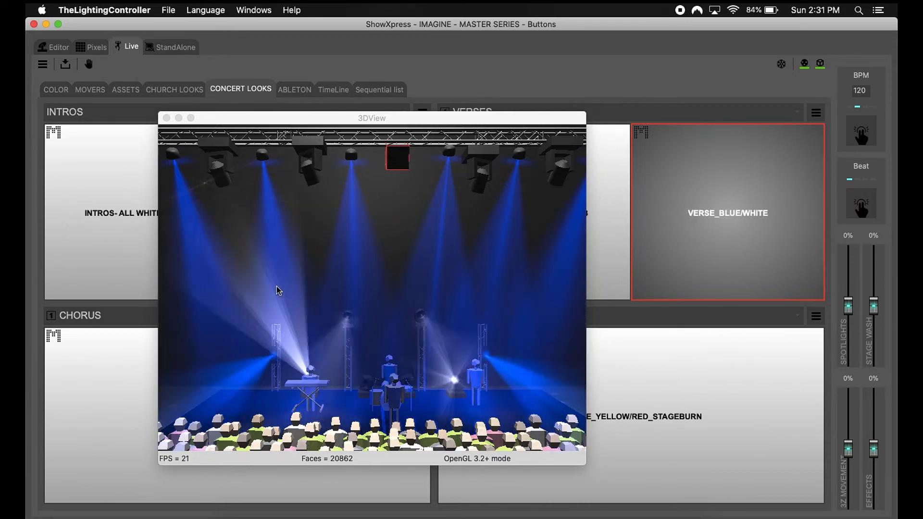
Bring up the ASSETS page with the 3D view moved aside, and black out the stage with the dark grey scene beside TEARDROP.
left_click_drag(360, 118, 498, 116)
left_click(180, 91)
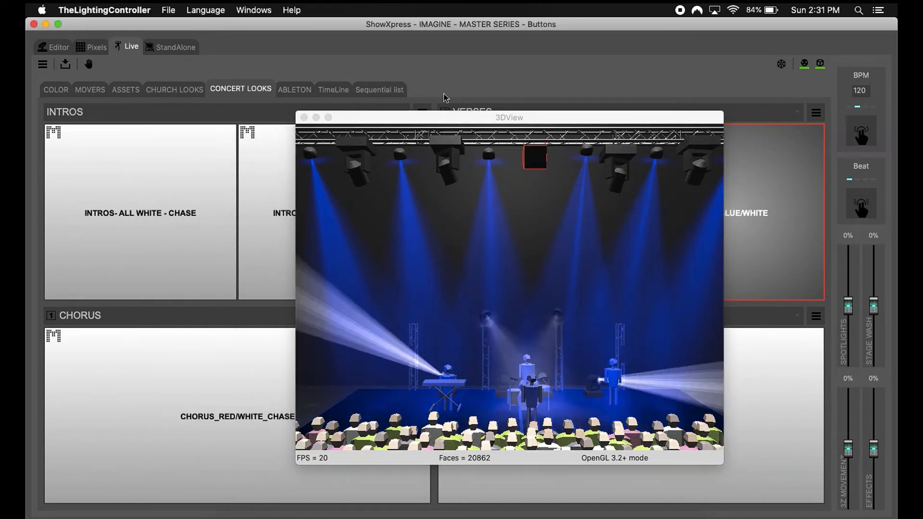
left_click(125, 90)
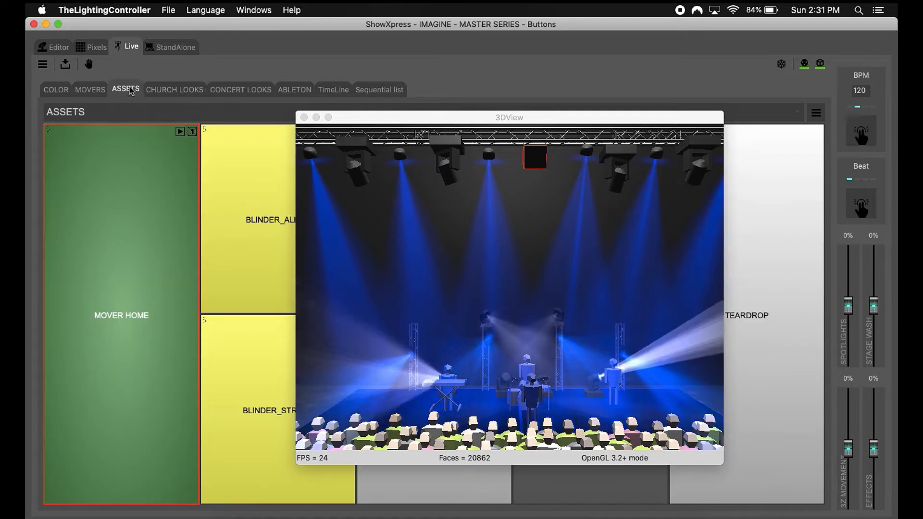
left_click_drag(427, 118, 563, 73)
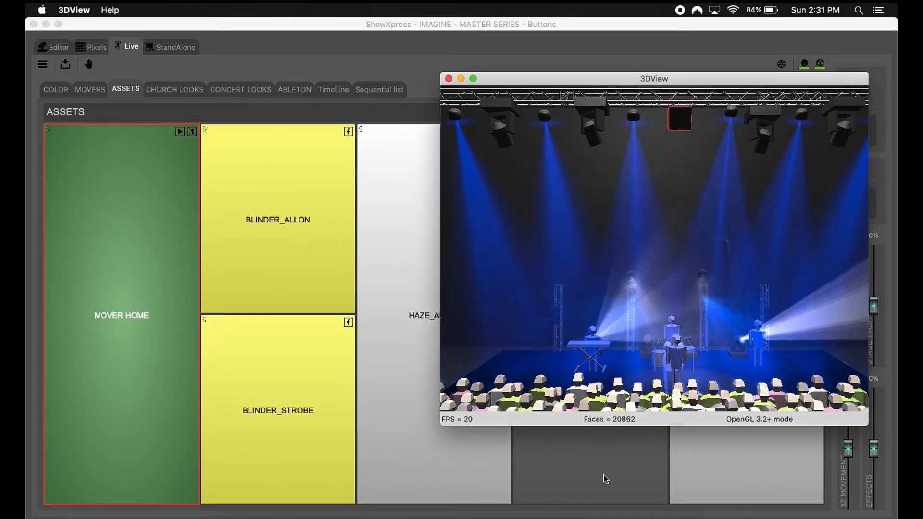
left_click(601, 469)
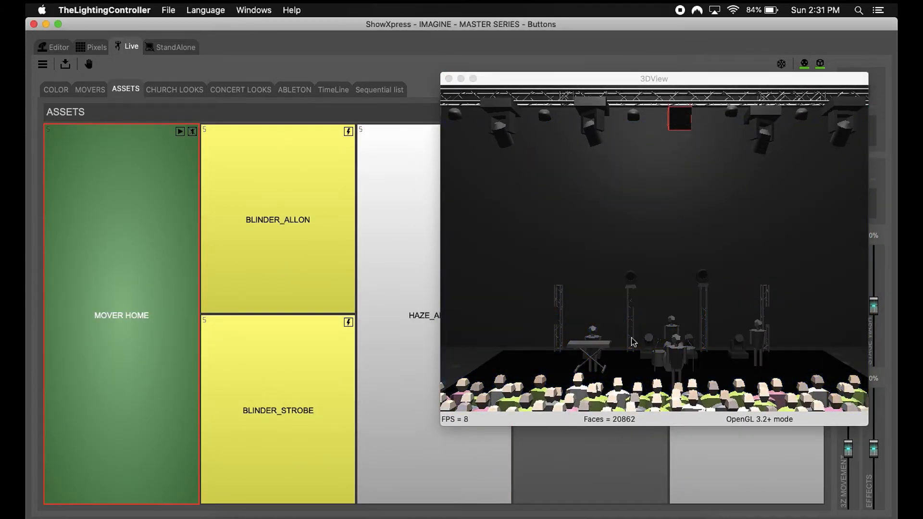
Return to the CONCERT LOOKS page, uncover the VERSES looks and light the stage with VERSE_BLUE/WHITE.
scroll(655, 359, "up", 5)
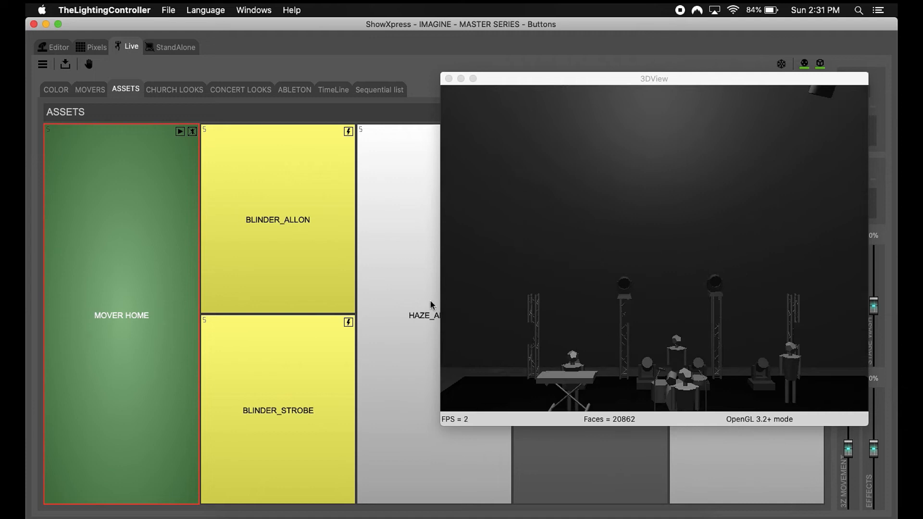
left_click(249, 90)
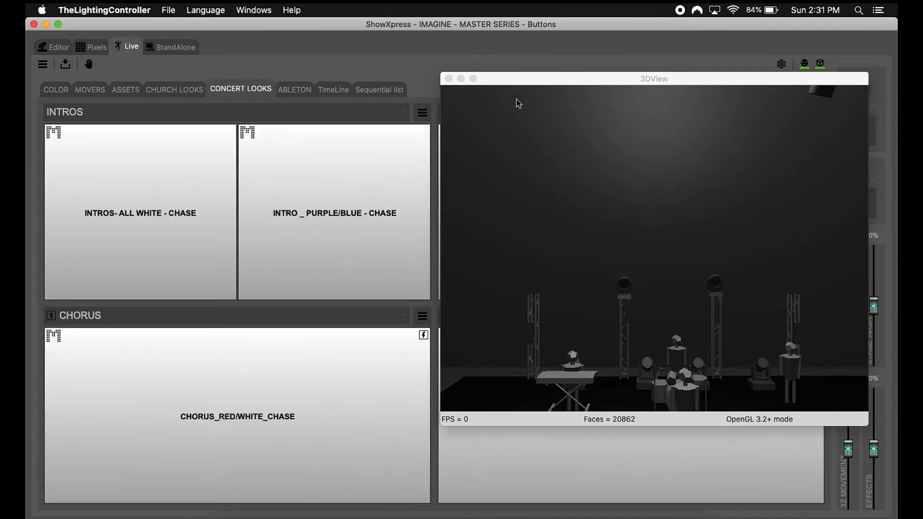
left_click_drag(571, 78, 353, 81)
left_click(692, 172)
left_click(693, 171)
left_click(700, 240)
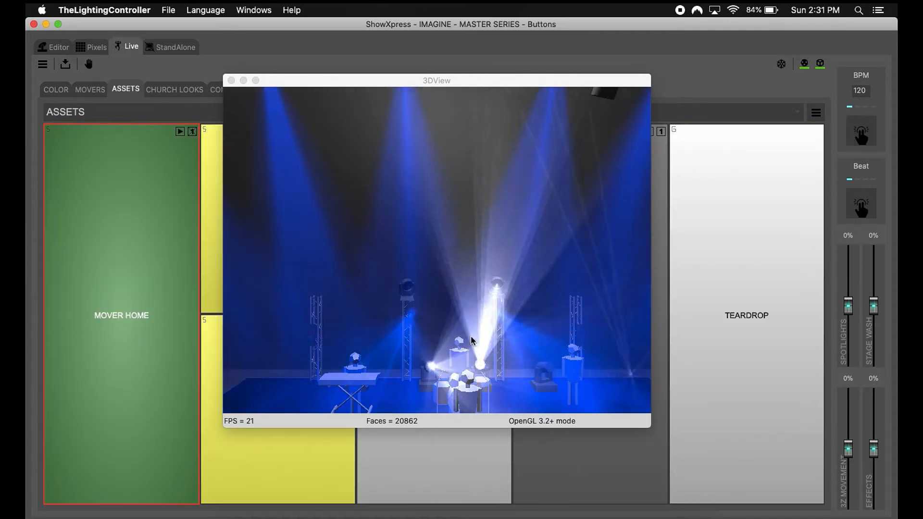
Examine the moving heads and stage in the 3D view, both lit and after triggering the blackout scene.
left_click(480, 355)
scroll(479, 356, "up", 5)
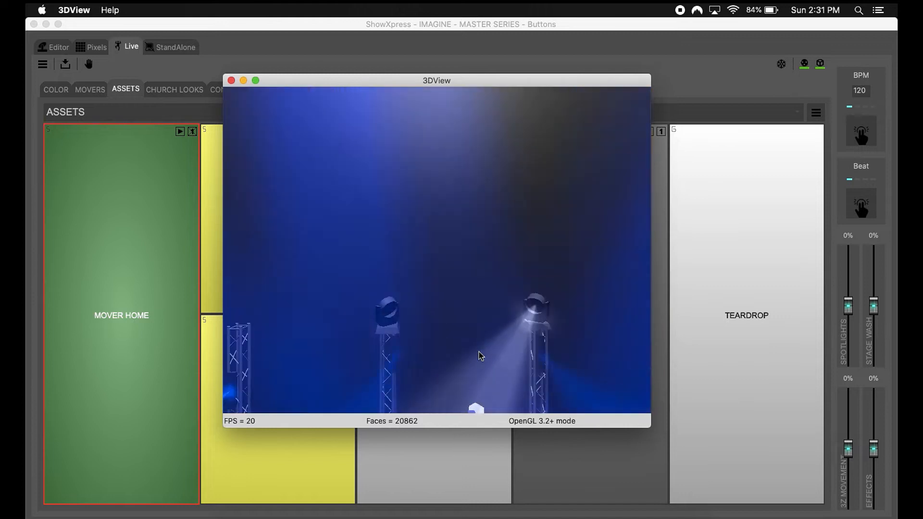
left_click_drag(479, 354, 454, 244)
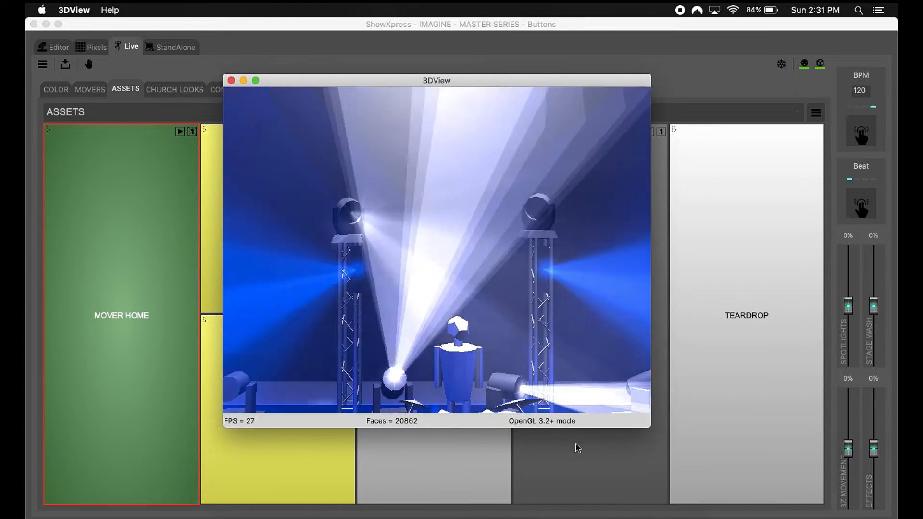
left_click(584, 457)
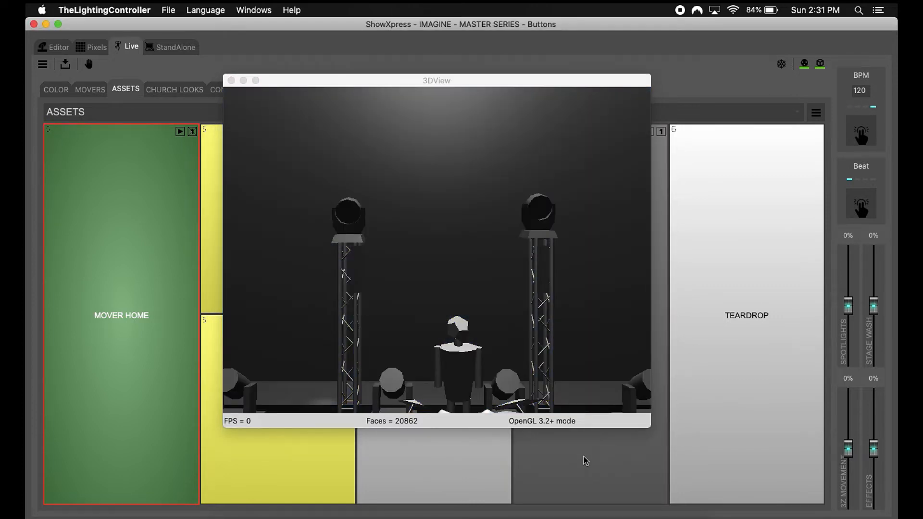
scroll(461, 305, "down", 5)
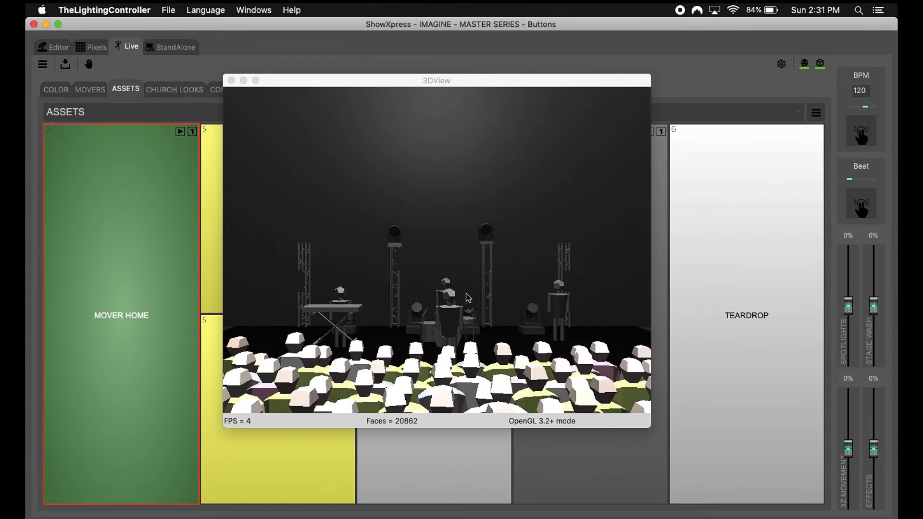
scroll(536, 315, "up", 5)
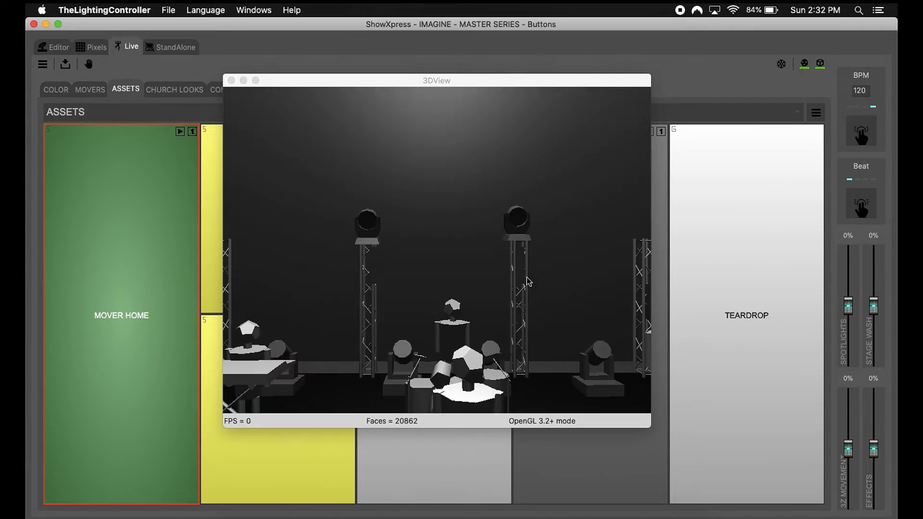
scroll(441, 233, "down", 5)
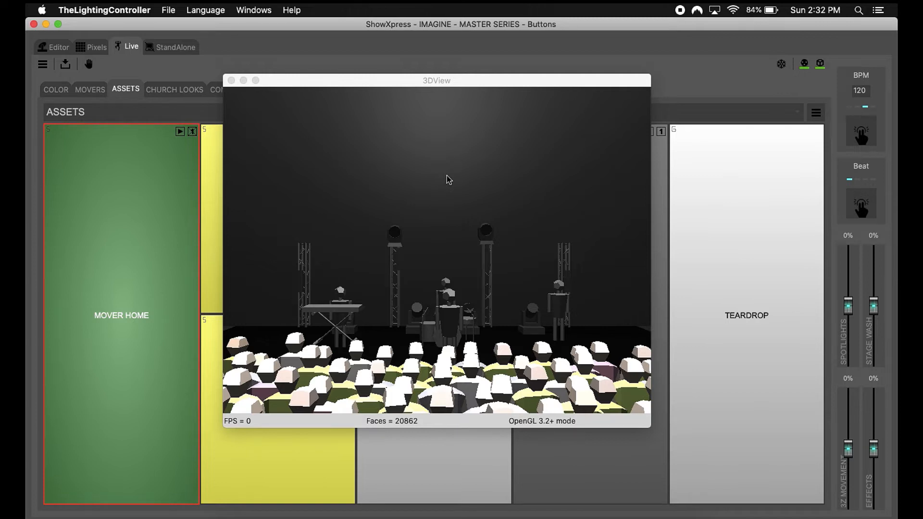
scroll(447, 177, "down", 5)
left_click_drag(461, 199, 459, 265)
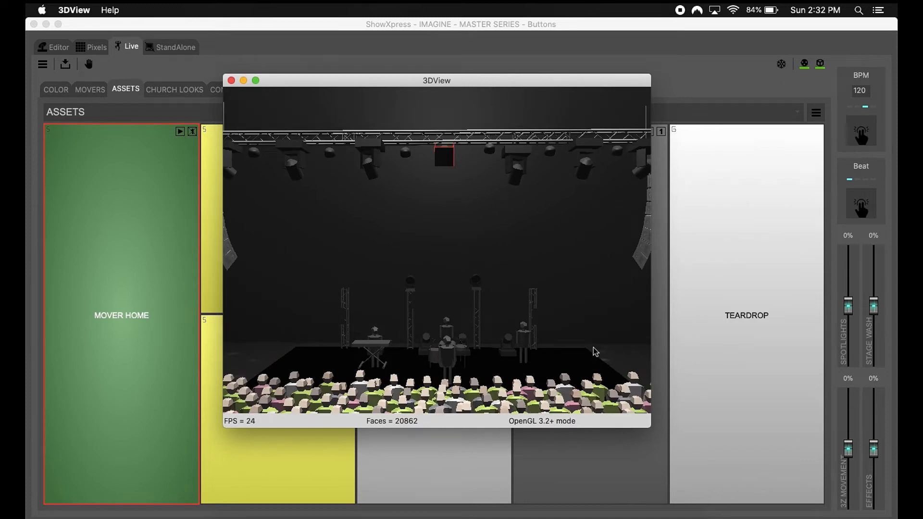
Run the VERSE_BLUE/WHITE look from CONCERT LOOKS and enlarge the 3D view window beside the INTROS and CHORUS looks.
left_click_drag(488, 83, 661, 121)
left_click(232, 91)
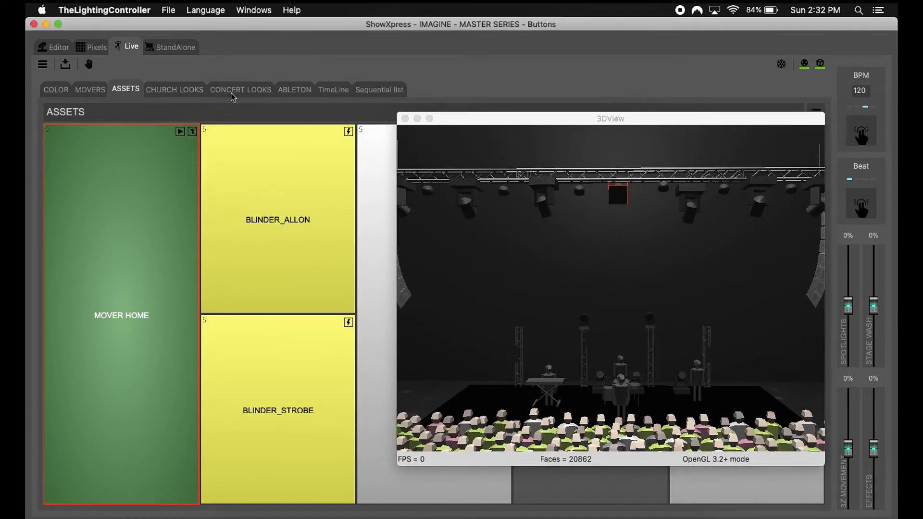
left_click(237, 90)
left_click_drag(538, 127, 608, 120)
left_click(654, 205)
left_click(673, 204)
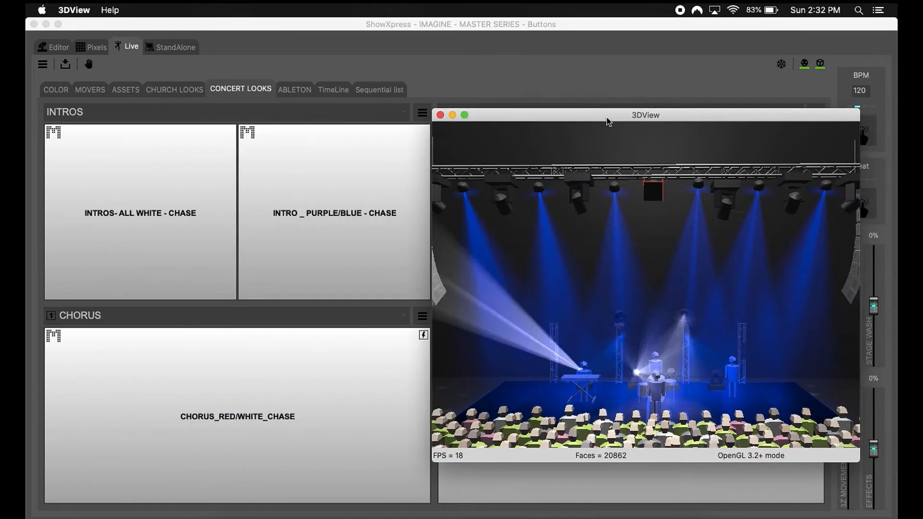
left_click_drag(861, 457, 895, 518)
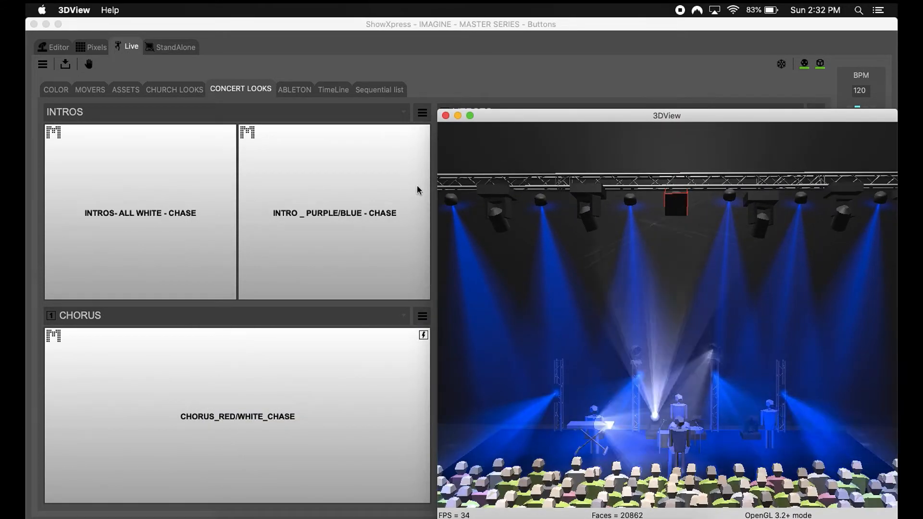
left_click(420, 109)
left_click(422, 112)
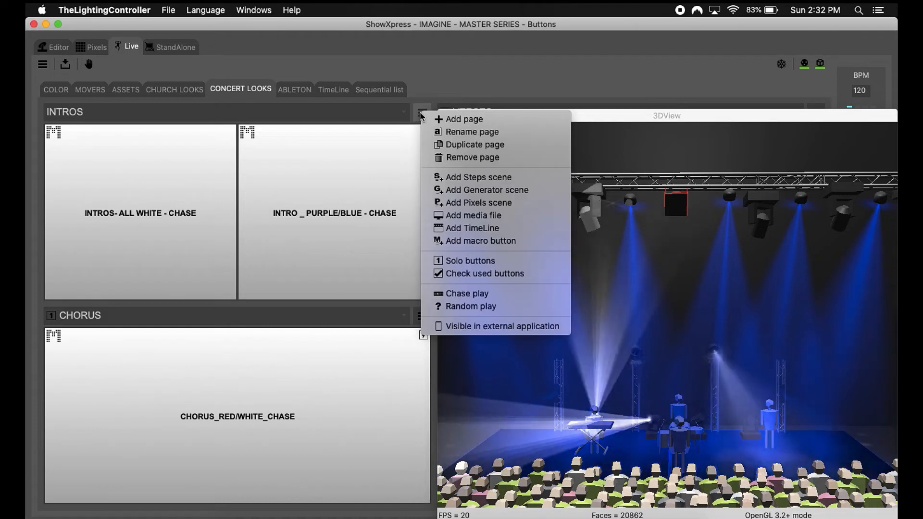
right_click(372, 203)
left_click(442, 93)
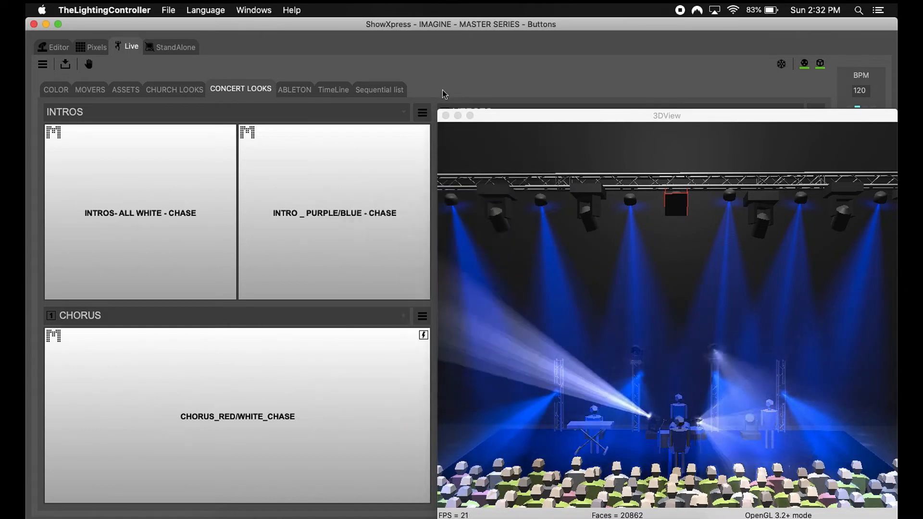
right_click(355, 172)
left_click(404, 329)
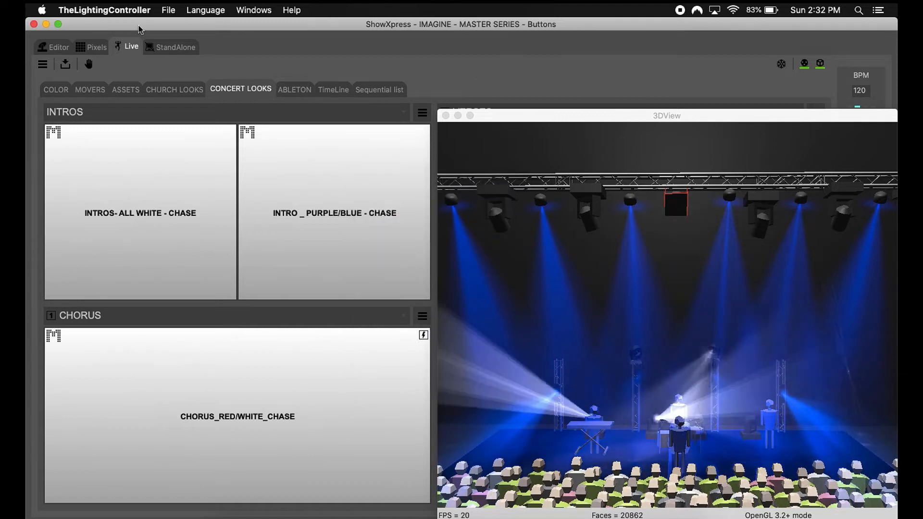
Switch to the Editor, shrink the 3D view window clear of the fixture layout, and enable the editor's 3D output.
left_click(56, 47)
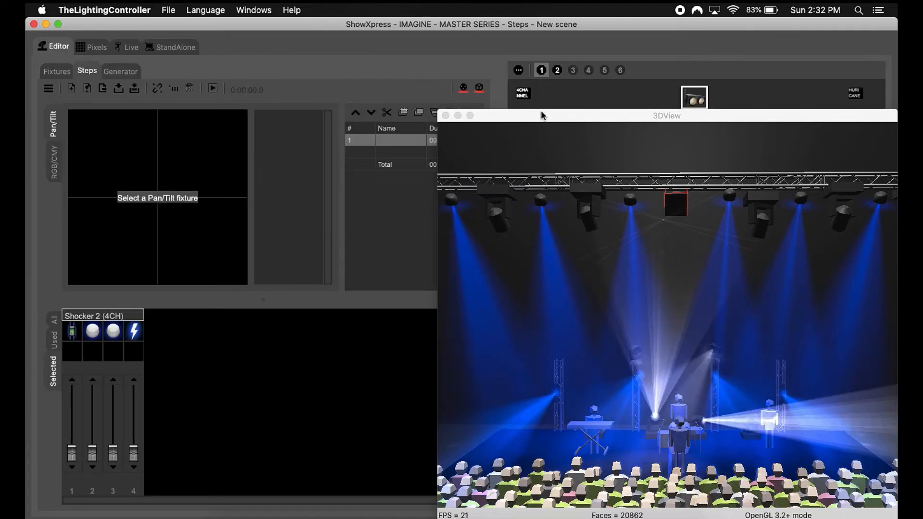
left_click_drag(441, 114, 485, 342)
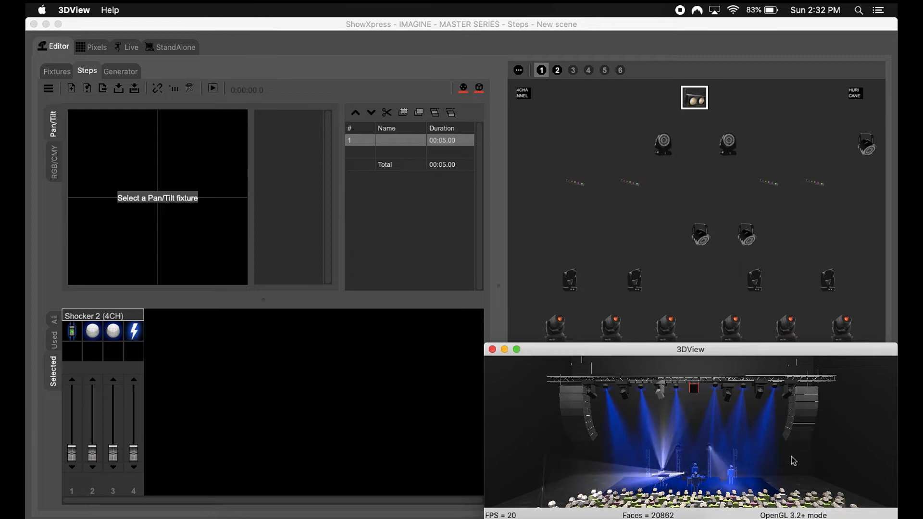
left_click(381, 59)
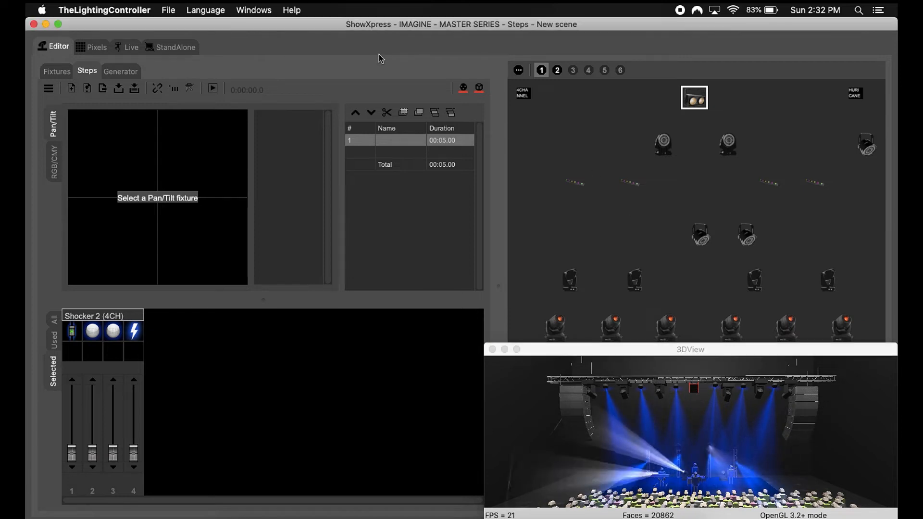
left_click(479, 88)
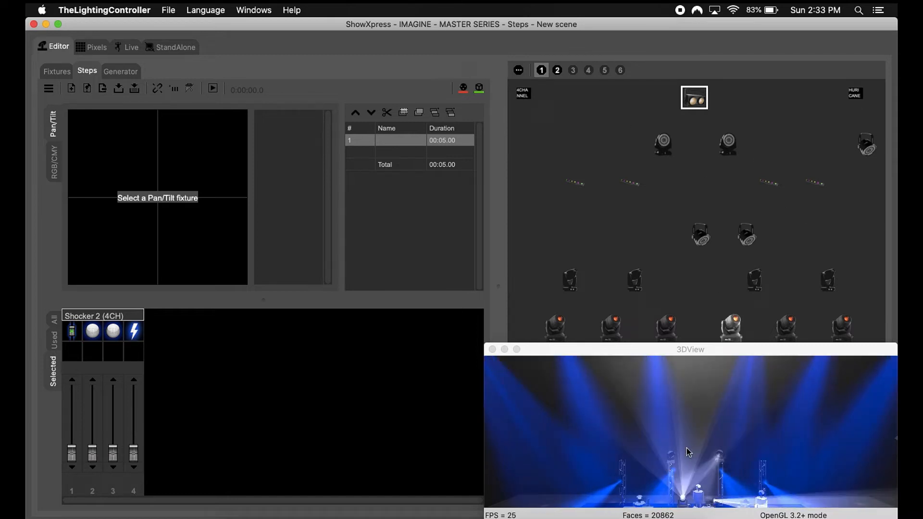
Select the two ViziHexWash7 fixtures and set their channels 13 and 14 to 0.
left_click(773, 126)
left_click_drag(773, 126, 591, 181)
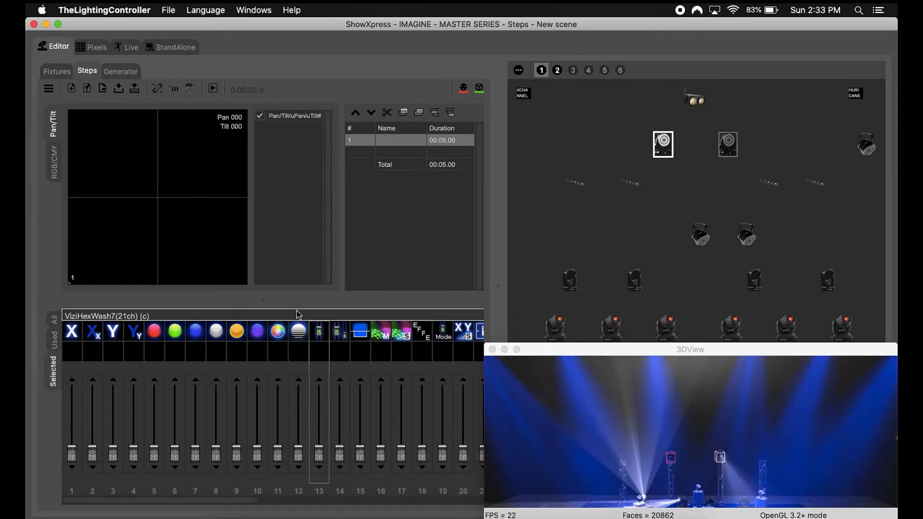
left_click(317, 457)
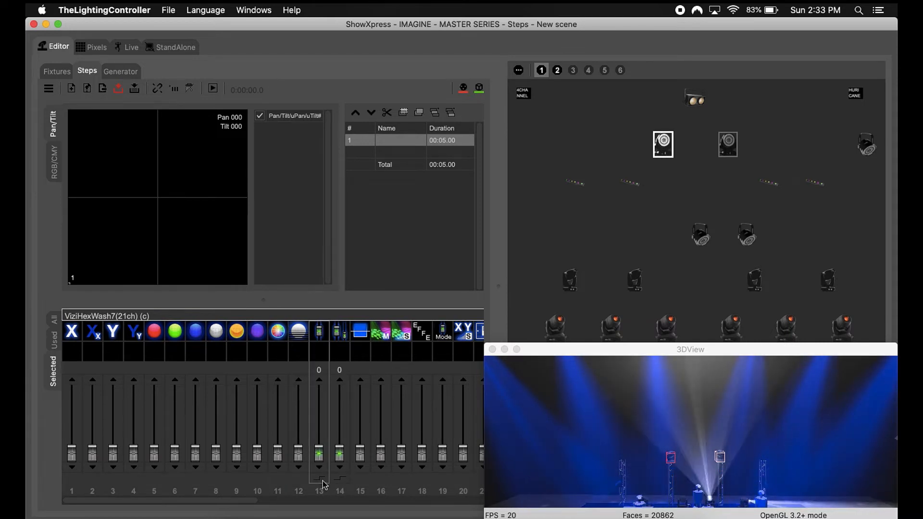
scroll(679, 471, "up", 3)
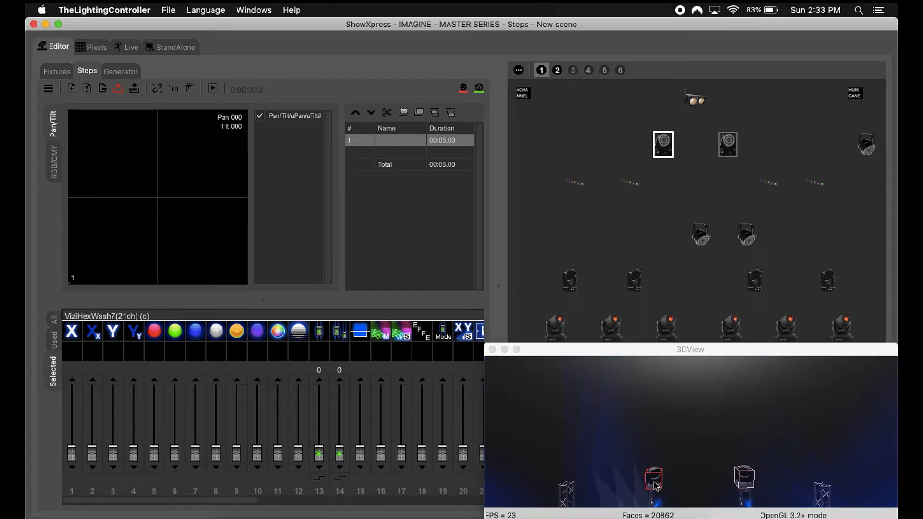
Select the four FocusSpotThreeZ fixtures and set their channels 12 and 13 to 0.
scroll(679, 482, "down", 5)
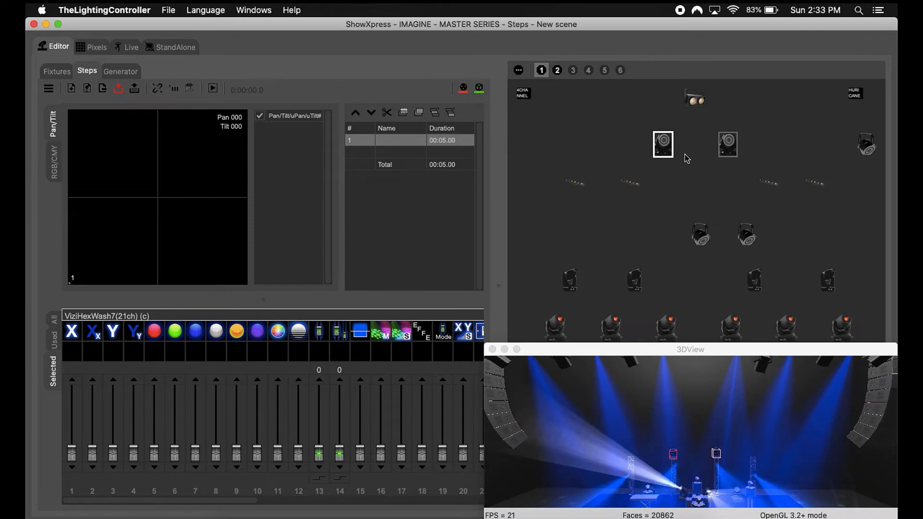
left_click_drag(510, 249, 882, 308)
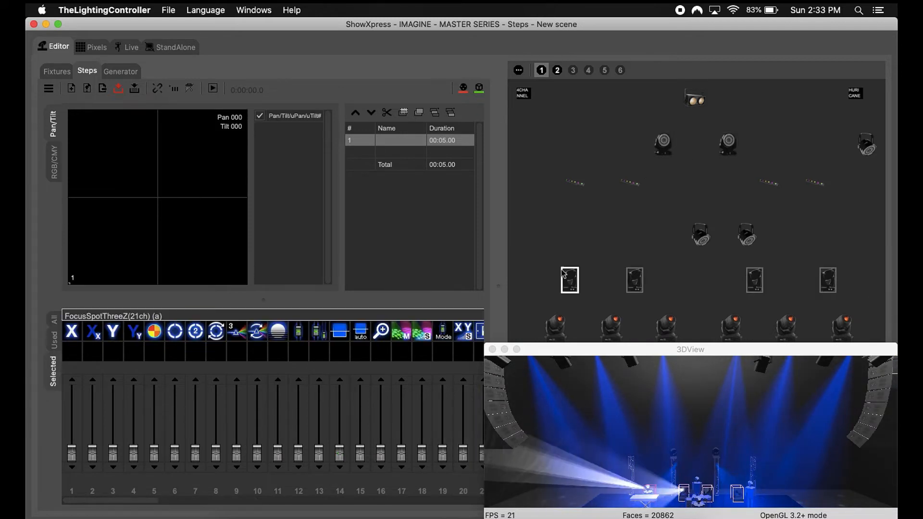
left_click(298, 457)
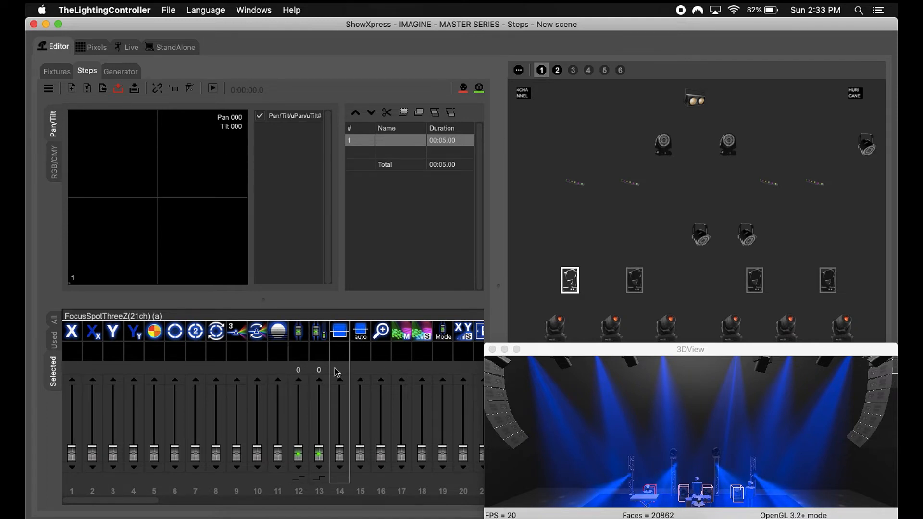
Show the hidden fixtures, select all six EPSILON TRI 6 fixtures and set their channel 6 to 0.
left_click(704, 234)
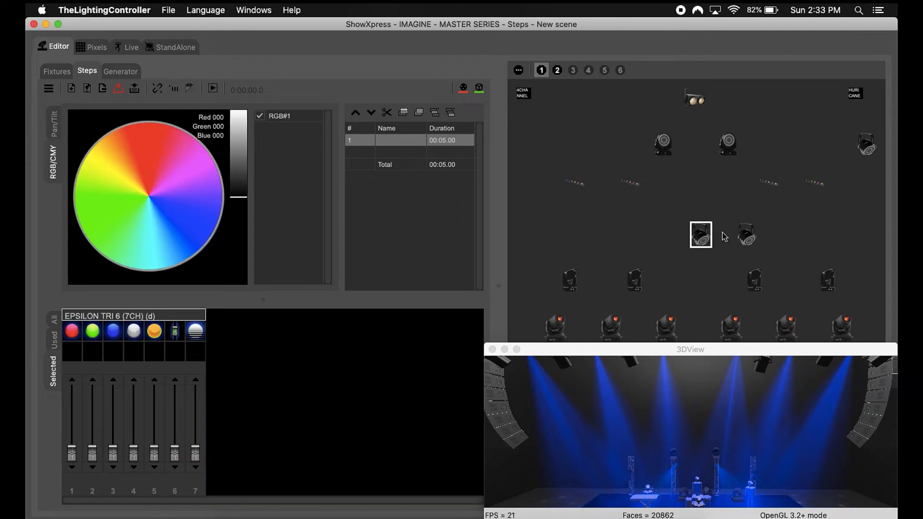
right_click(629, 214)
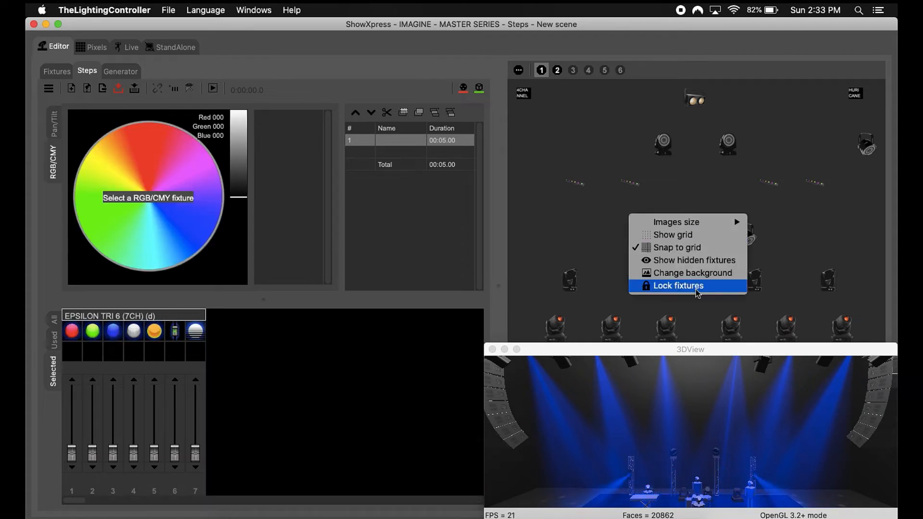
left_click(688, 260)
left_click_drag(539, 210, 845, 262)
left_click(175, 454)
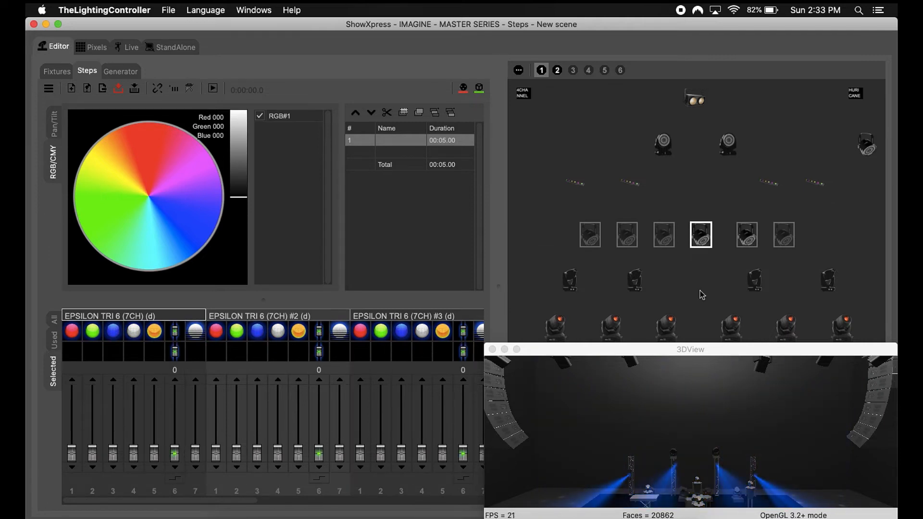
Select the four COLORband Pix Mini fixtures and set all their red, green and blue channels to 0.
left_click_drag(549, 172, 884, 228)
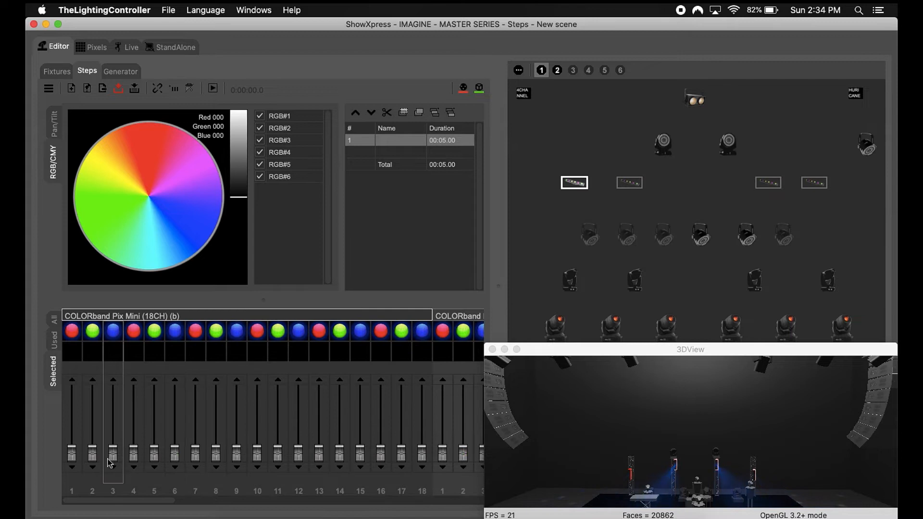
left_click(75, 456)
left_click(95, 456)
left_click(113, 456)
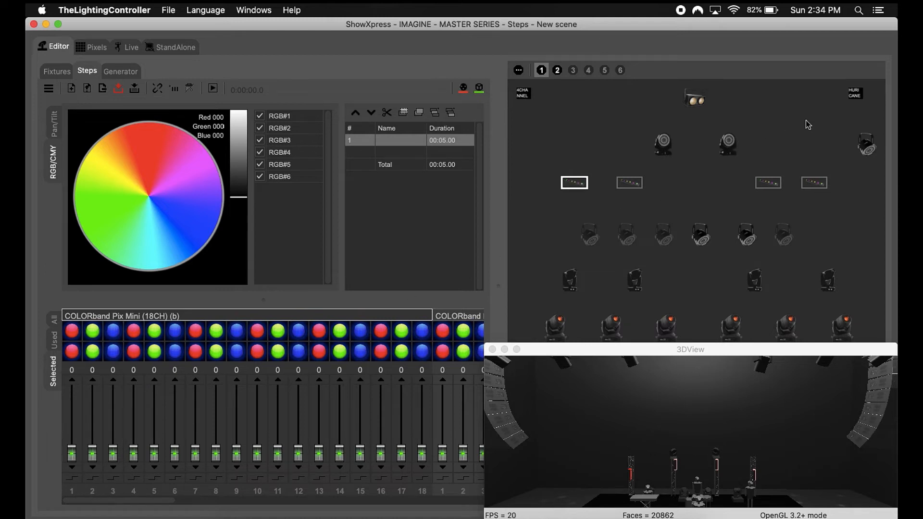
Select all six IntimidatorSpot455ZIRC fixtures and set their channel 12 to 0.
left_click(864, 149)
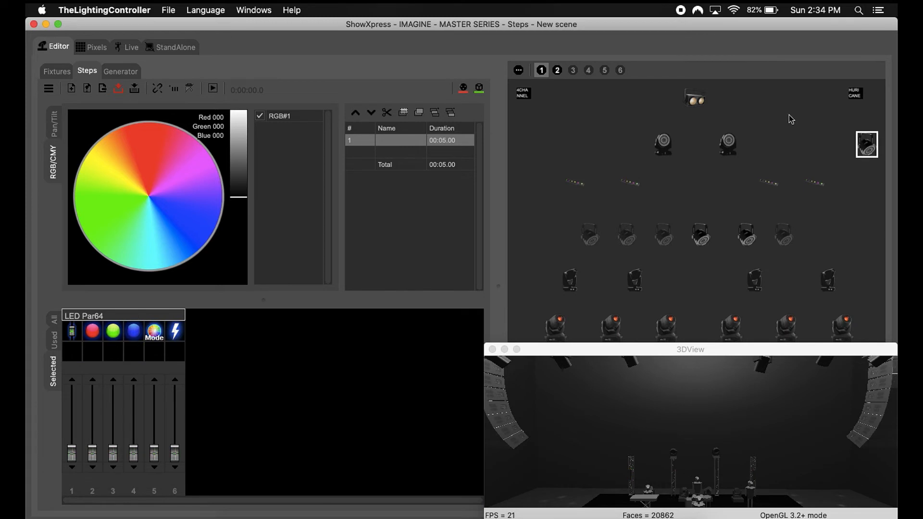
left_click(796, 119)
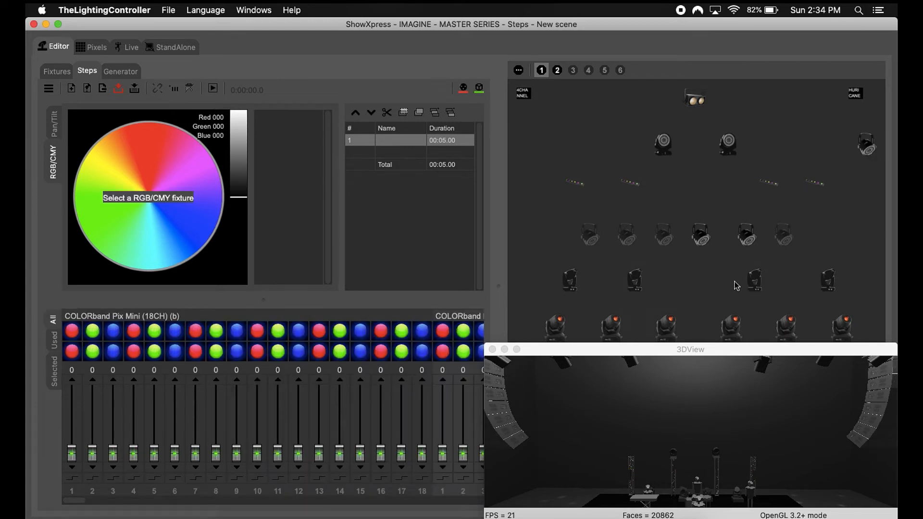
left_click(640, 278)
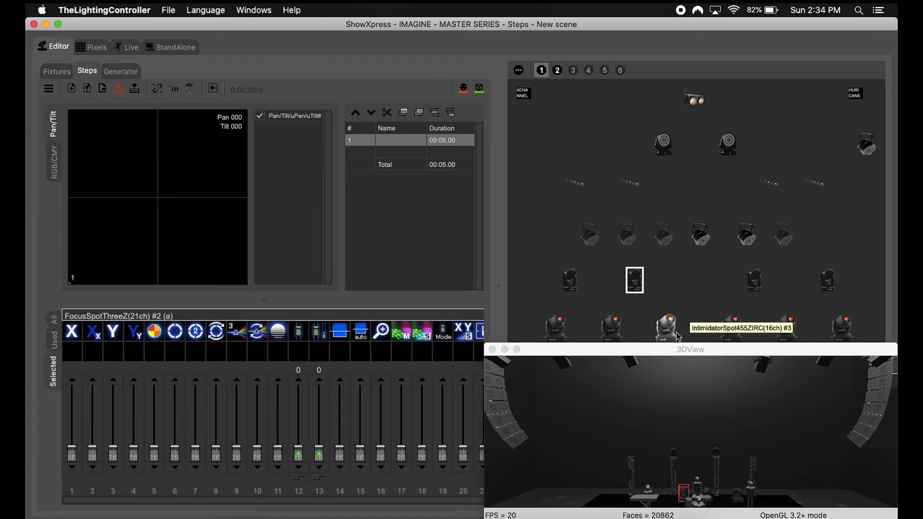
left_click(673, 335)
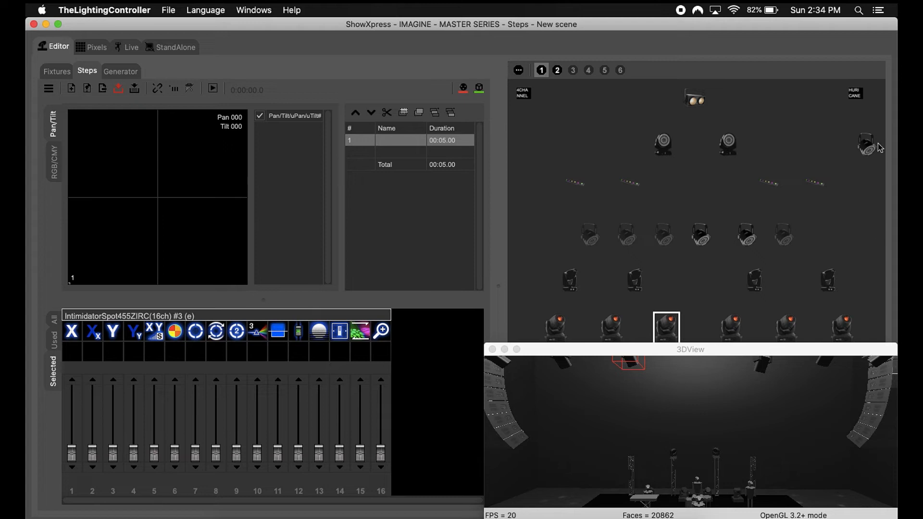
left_click_drag(546, 308, 885, 342)
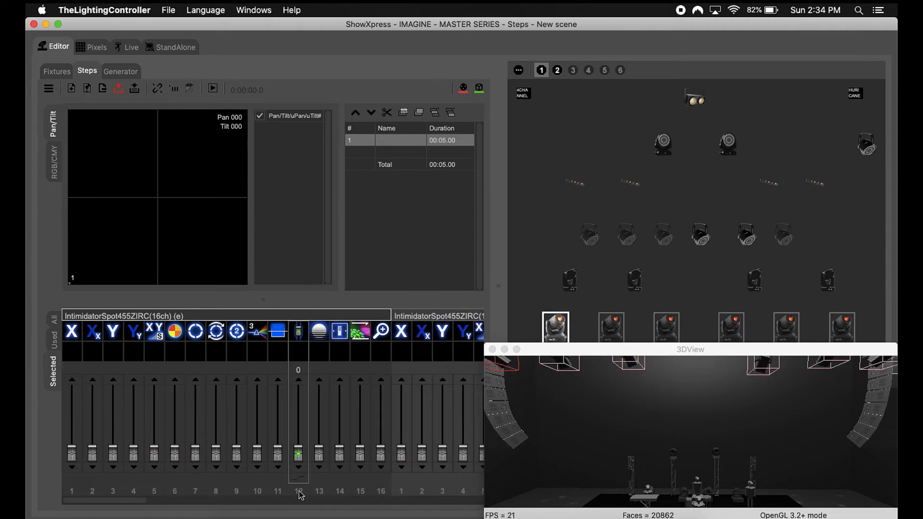
Release the channel 12 value on the six selected IntimidatorSpot455ZIRC fixtures.
scroll(579, 468, "down", 5)
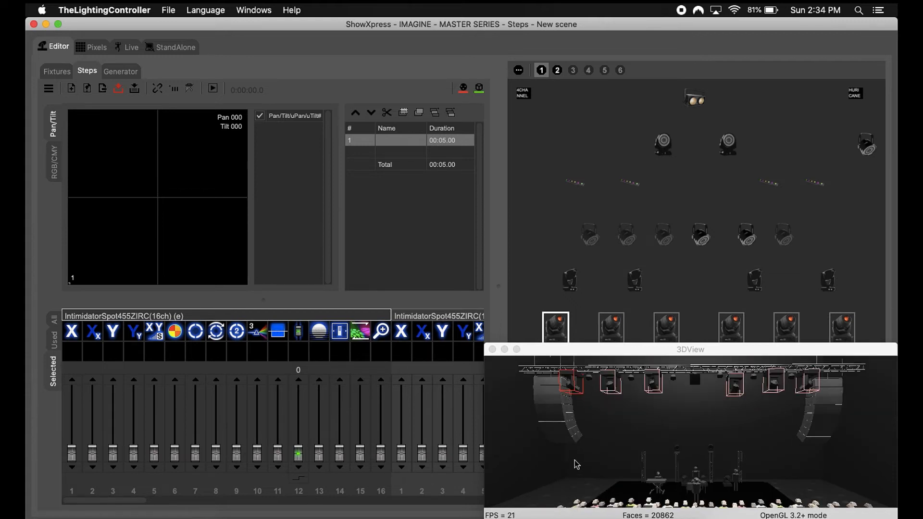
left_click(560, 411)
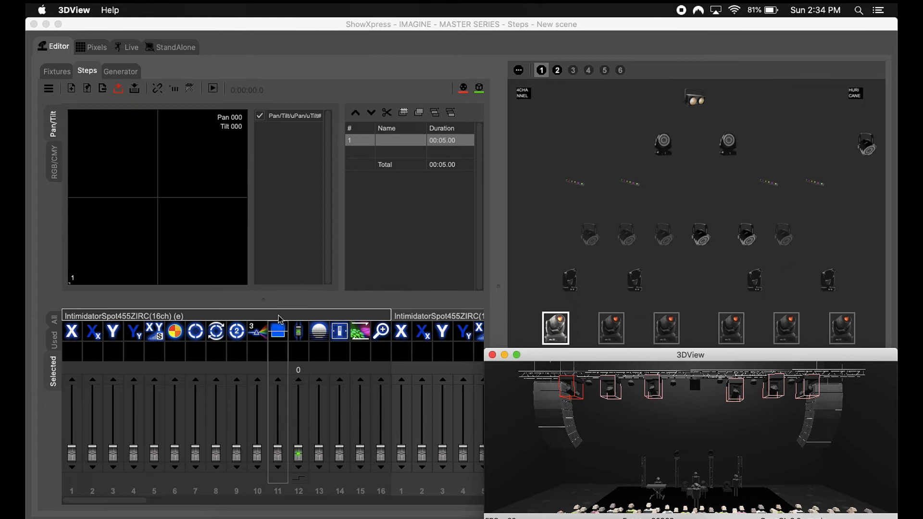
right_click(298, 356)
left_click(331, 367)
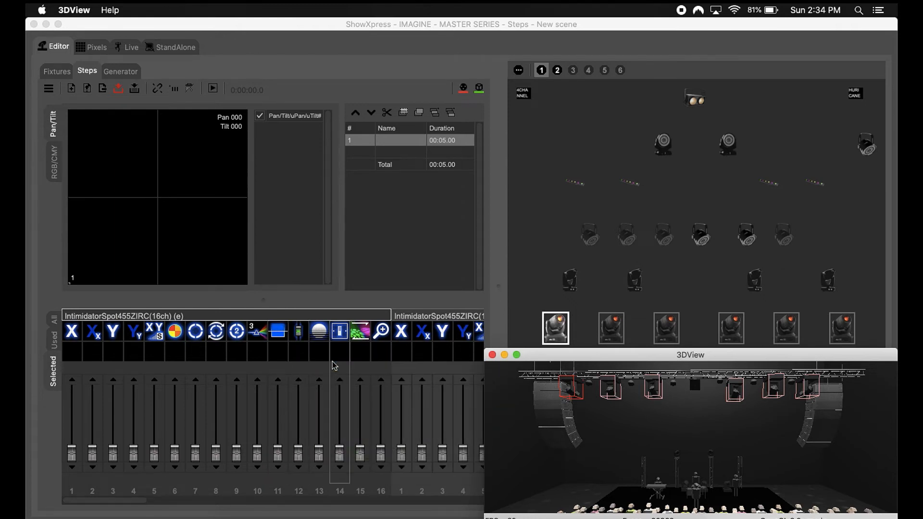
left_click(131, 500)
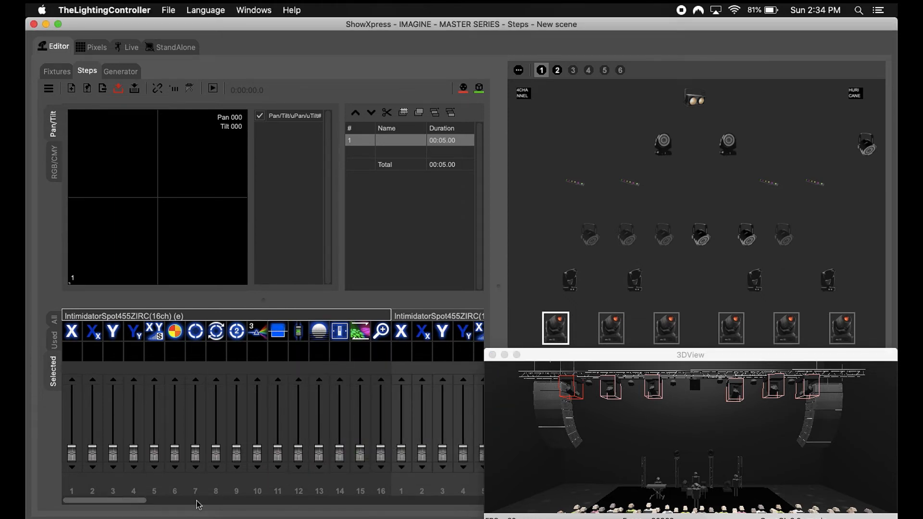
left_click_drag(150, 500, 85, 481)
Select the Shocker 2 blinder fixture and set its channel 1 to 255.
left_click(694, 100)
left_click_drag(72, 454, 69, 354)
left_click(73, 477)
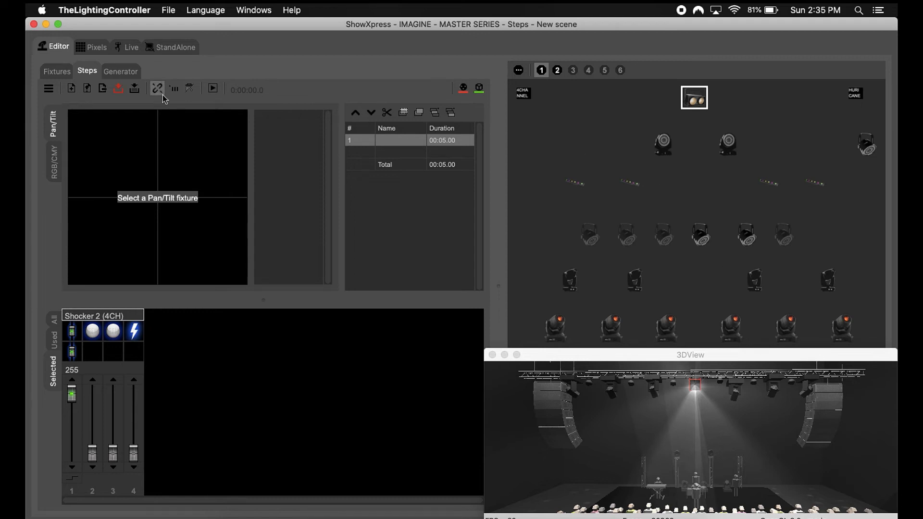
Save the scene as SOLO_BLACKOUT_BLINDER in the scenes folder, then start a new empty scene.
left_click(124, 94)
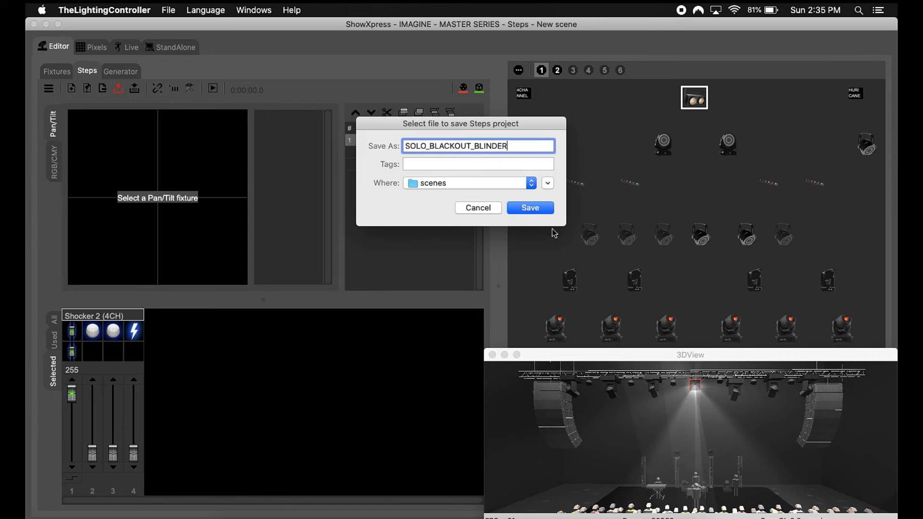
left_click(530, 209)
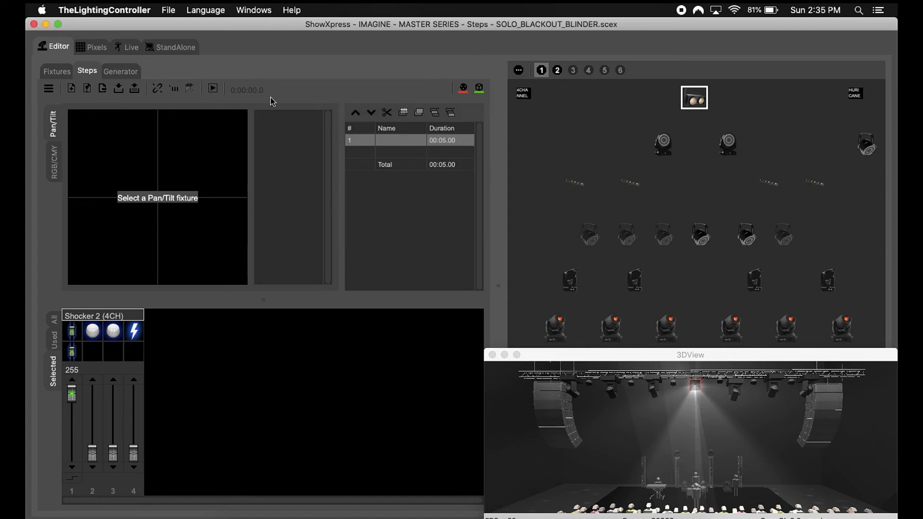
left_click(76, 91)
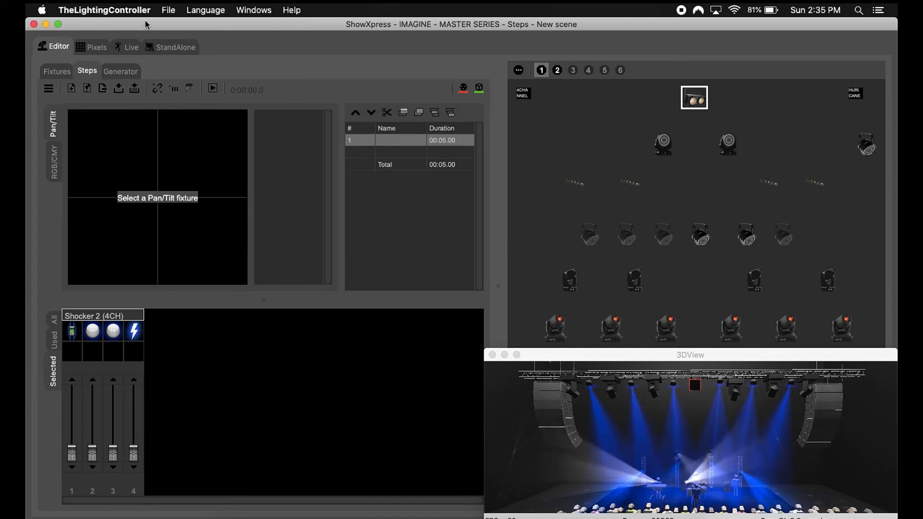
In Live mode, add the SOLO_BLACKOUT_BLINDER scene as a button on the ASSETS page and make it a flash button.
left_click(122, 49)
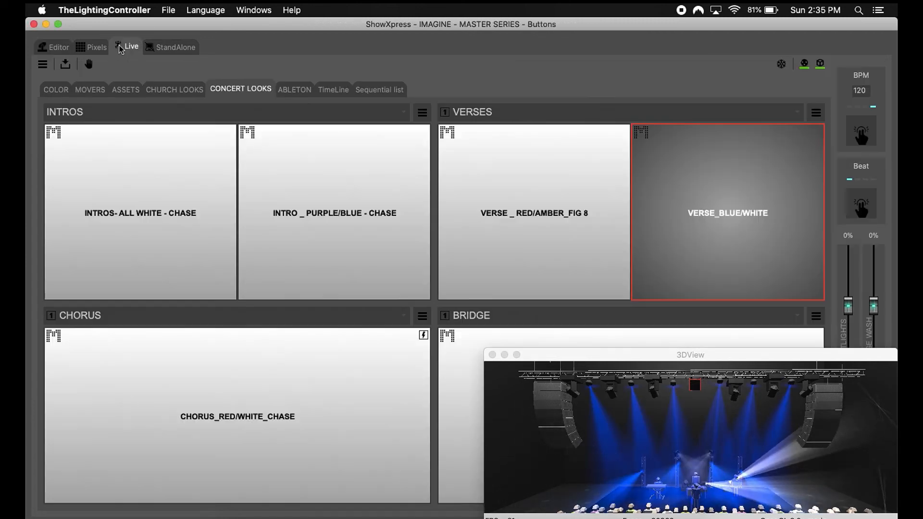
left_click(126, 90)
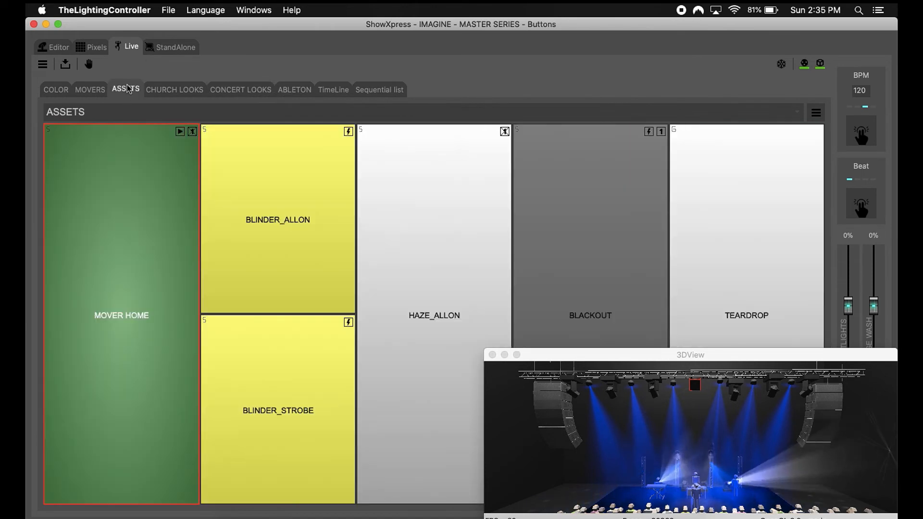
left_click(816, 112)
left_click(751, 178)
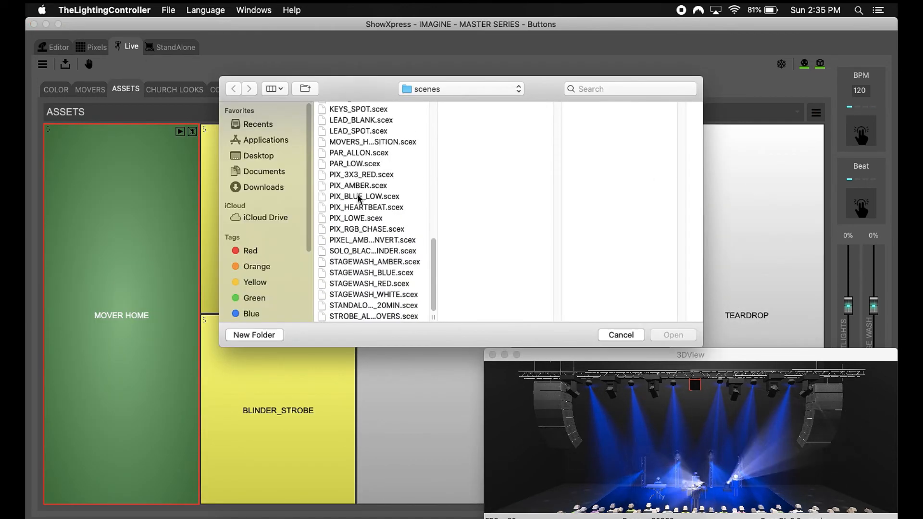
left_click(365, 251)
left_click(686, 338)
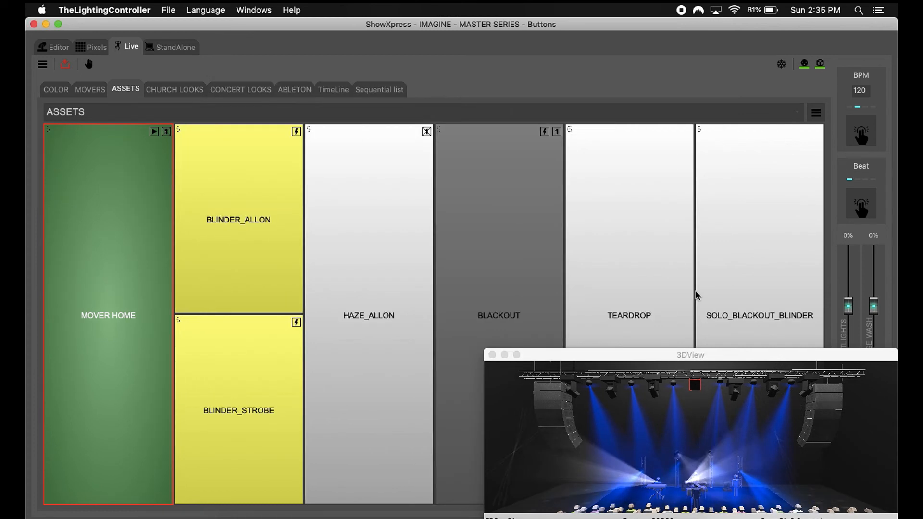
right_click(756, 198)
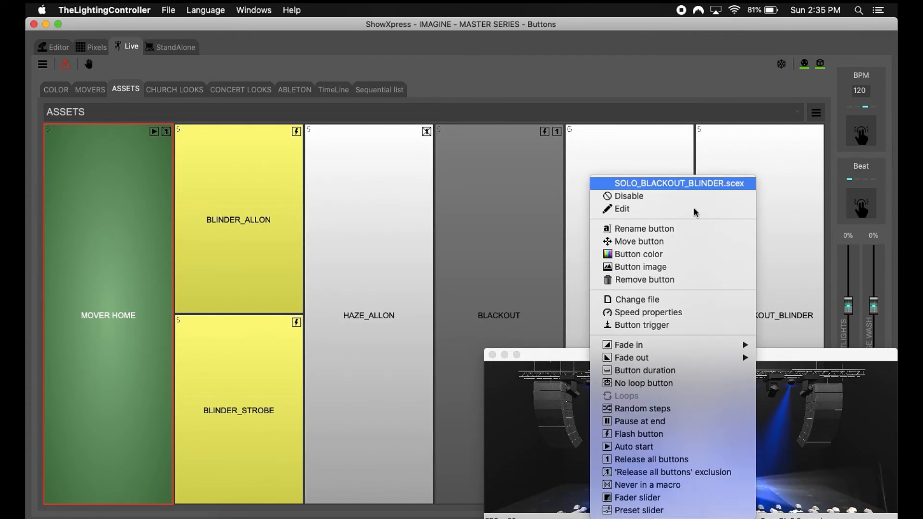
left_click(642, 434)
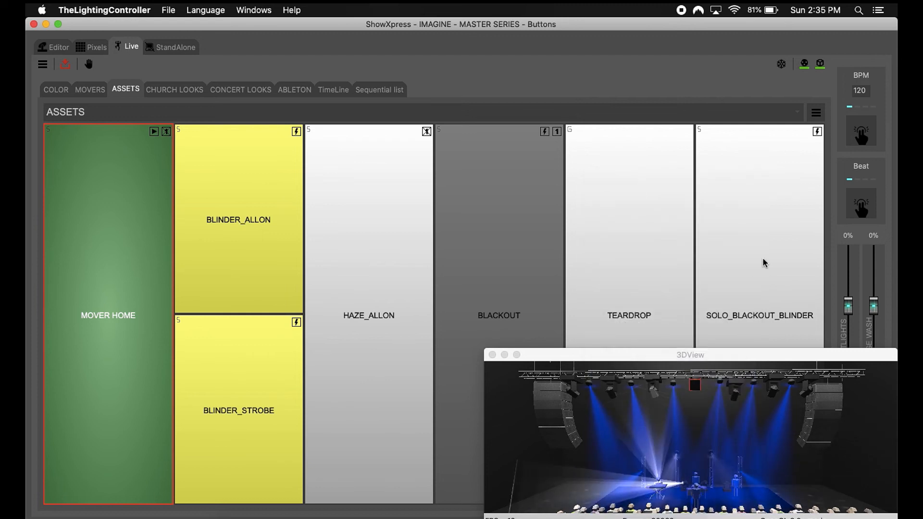
Move the 3DView window clear of the SOLO_BLACKOUT_BLINDER button and enlarge it to show the whole stage.
left_click_drag(688, 354, 245, 39)
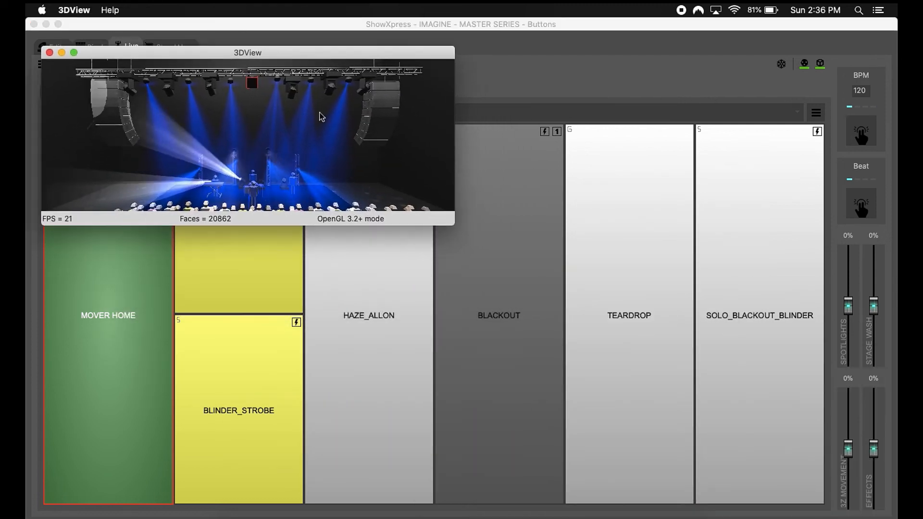
left_click_drag(456, 221, 676, 494)
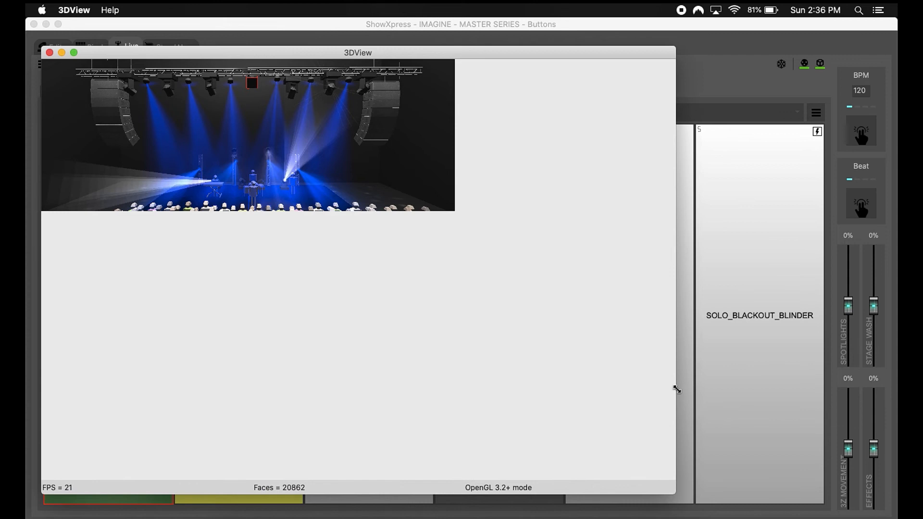
scroll(464, 336, "down", 5)
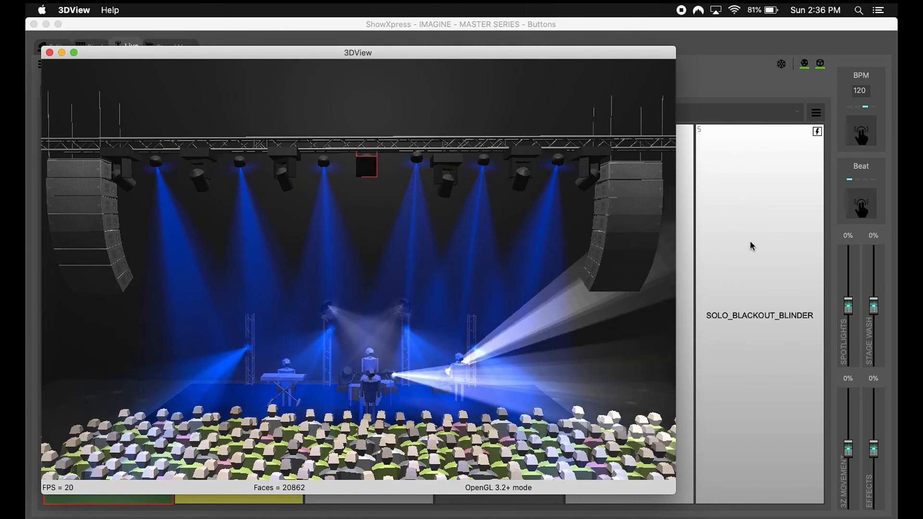
Flash the SOLO_BLACKOUT_BLINDER button several times to preview its effect over the running look in the 3D view.
left_click(752, 246)
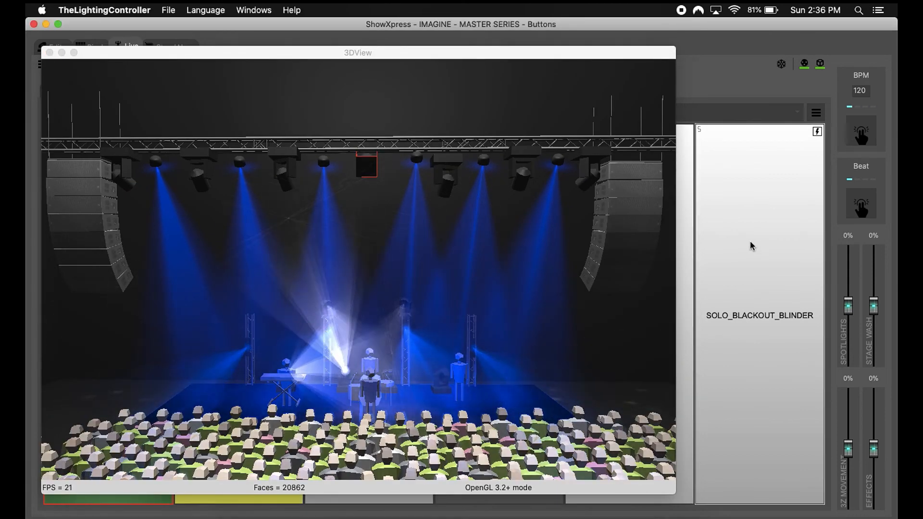
left_click(752, 246)
left_click(750, 242)
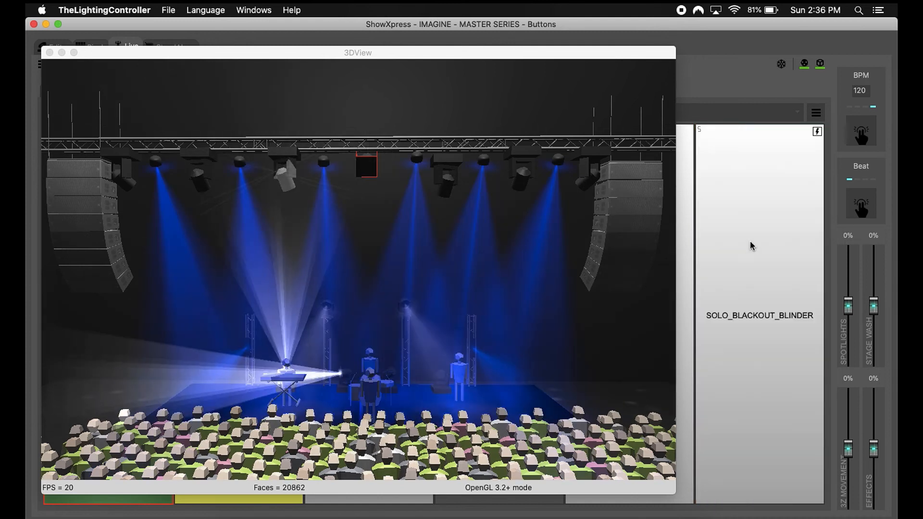
left_click(750, 242)
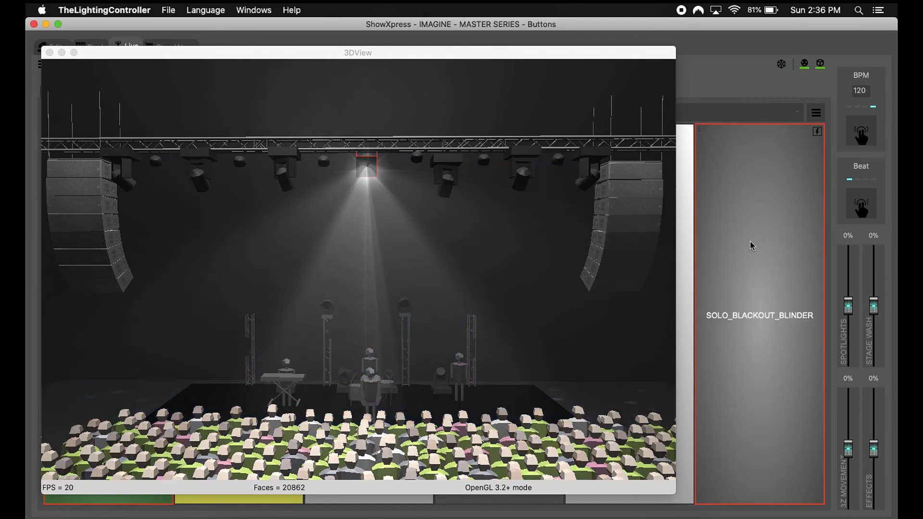
left_click(752, 246)
Check the SOLO_BLACKOUT_BLINDER flash from close behind the performer on stage in the 3D view.
scroll(552, 391, "up", 10)
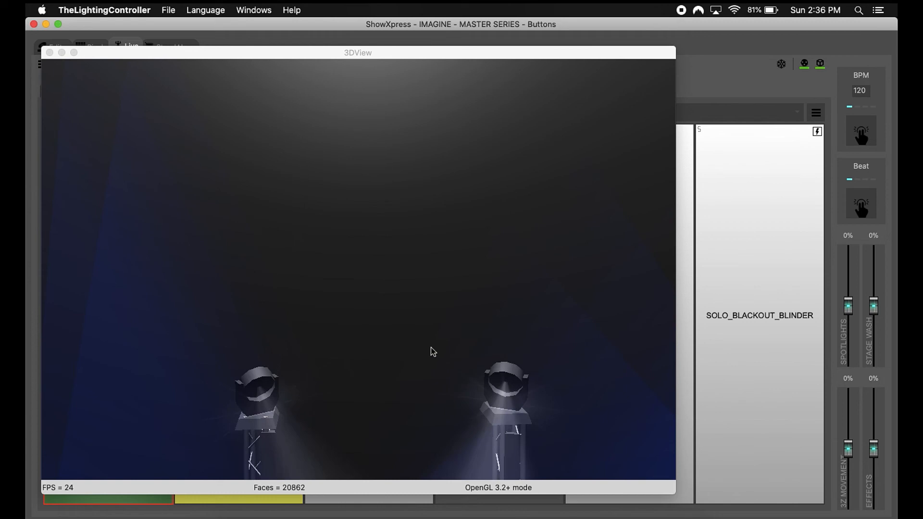
left_click(430, 347)
left_click_drag(410, 287, 671, 314)
left_click(750, 295)
left_click(760, 291)
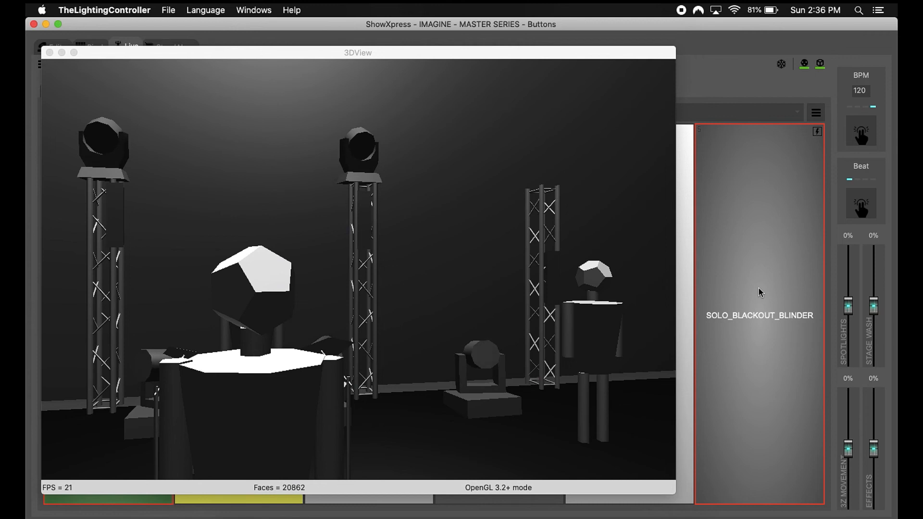
left_click(759, 292)
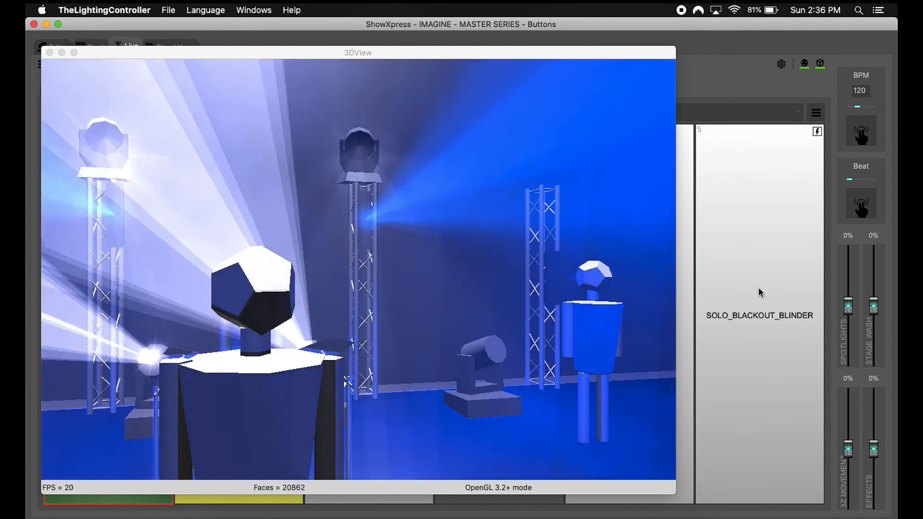
left_click(760, 292)
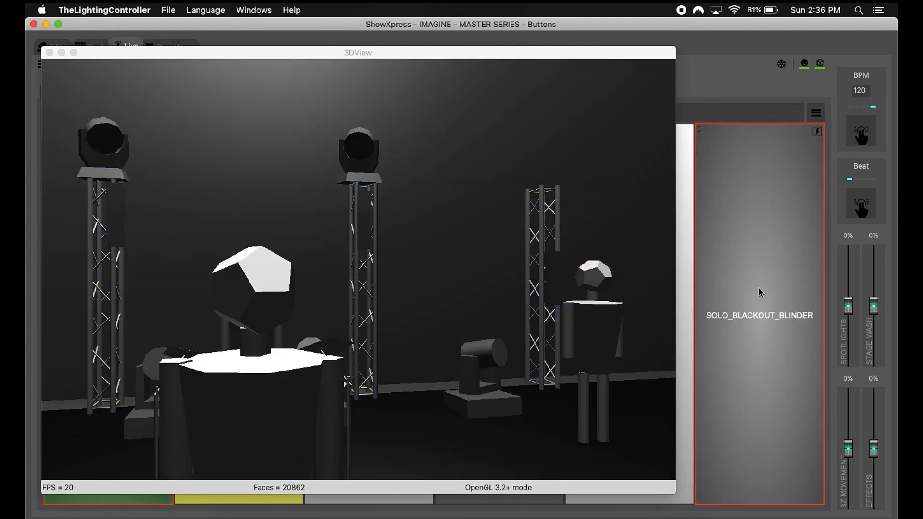
left_click(758, 287)
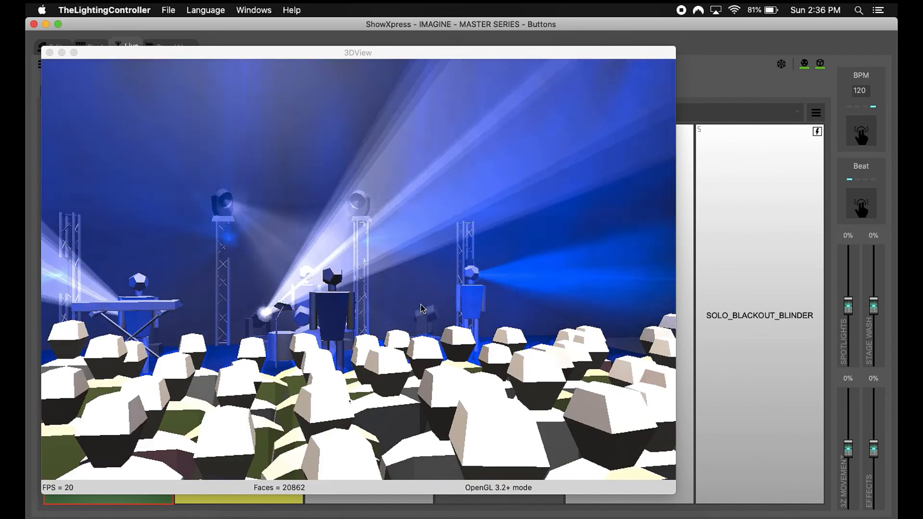
Pull the 3D view back over the audience and move its window down to uncover the Live page selection.
left_click(370, 319)
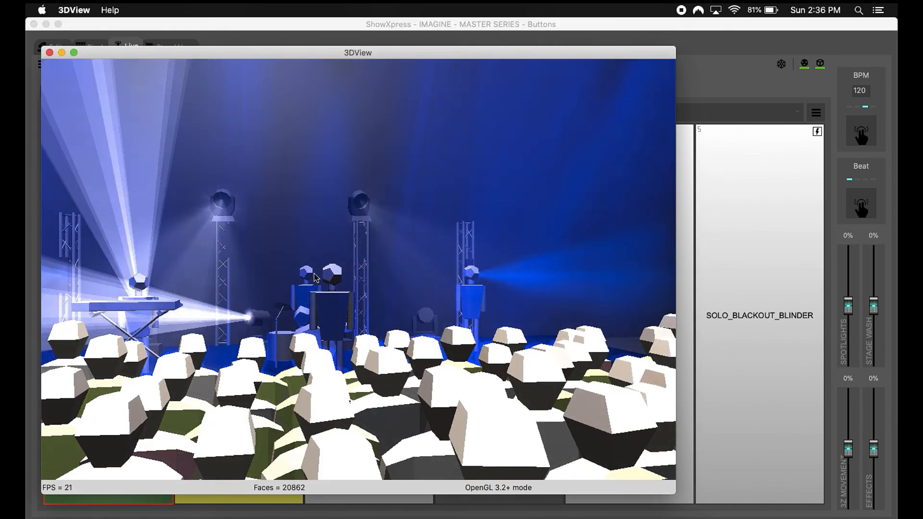
scroll(443, 326, "down", 3)
scroll(443, 326, "down", 5)
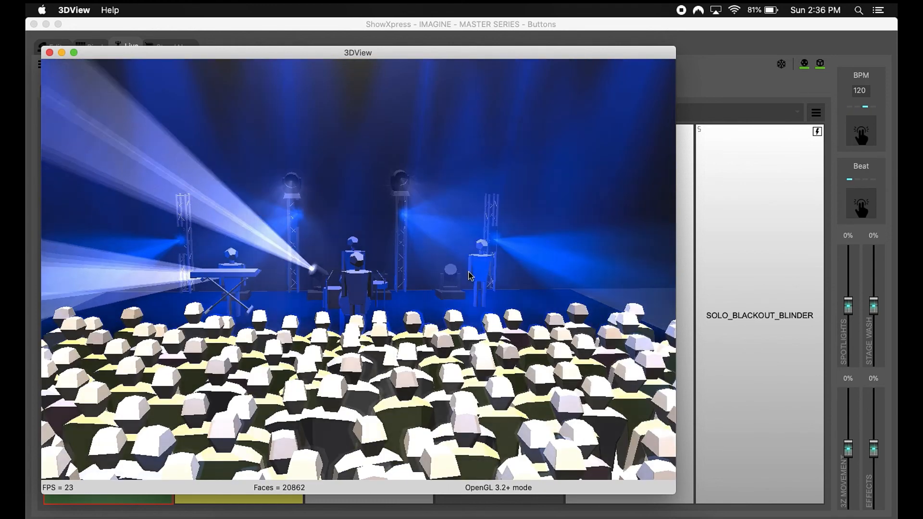
left_click(708, 130)
left_click_drag(366, 54, 410, 179)
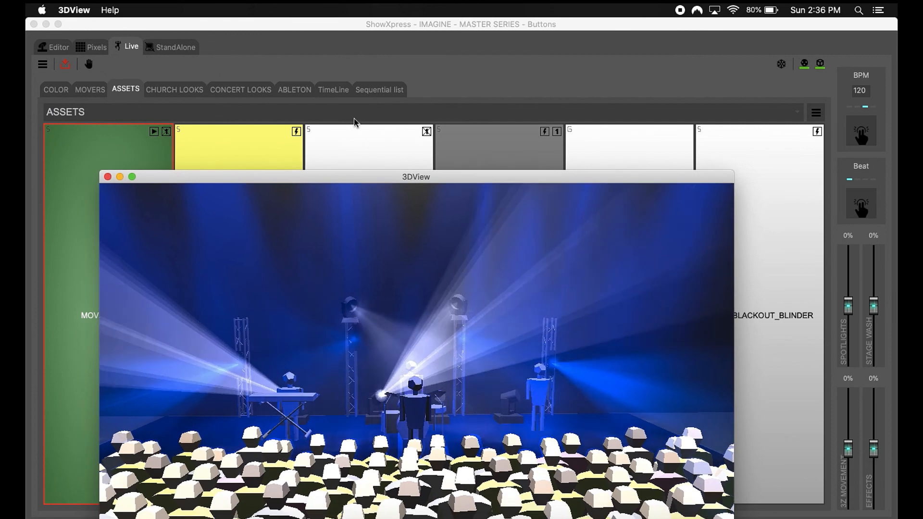
On the CONCERT LOOKS page, turn off VERSE_BLUE/WHITE and flash the CHORUS_RED/WHITE_CHASE button.
left_click(283, 89)
left_click(231, 89)
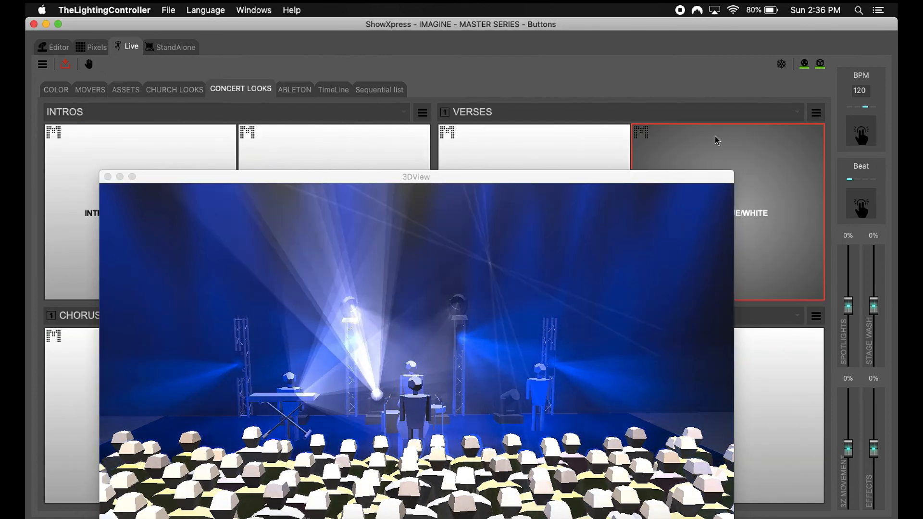
left_click(715, 140)
left_click(90, 388)
left_click(79, 383)
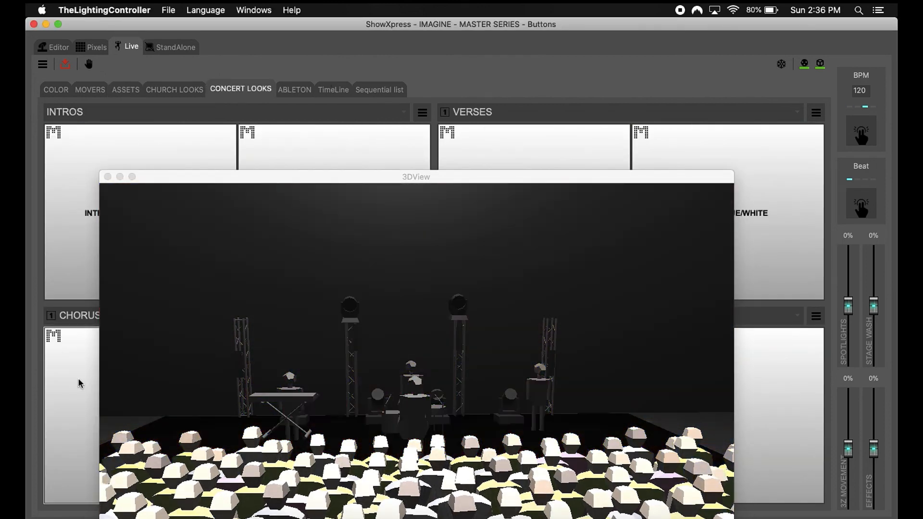
Turn on the first look in INTROS and flash SOLO_BLACKOUT_BLINDER over it from the ASSETS page.
left_click(67, 231)
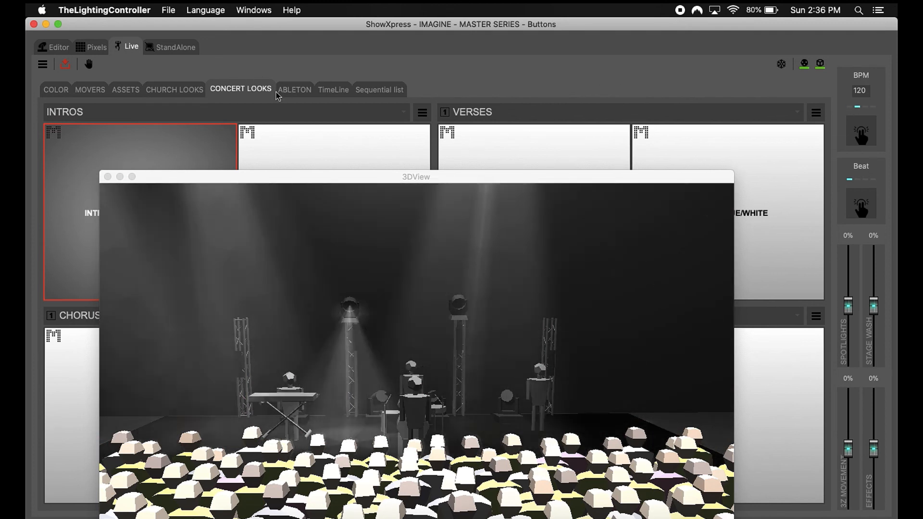
left_click(125, 89)
left_click(797, 303)
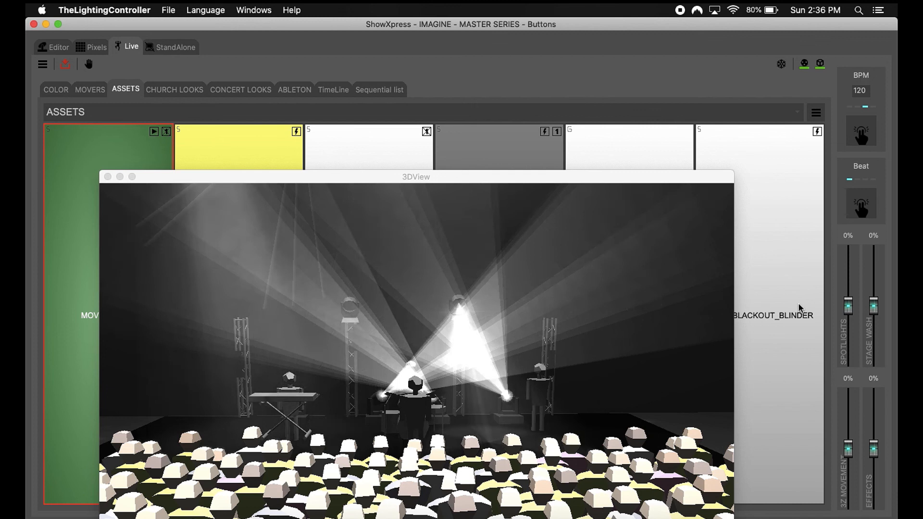
left_click(796, 305)
Reframe the 3D view from the audience to include the overhead truss and whole stage, and flash SOLO_BLACKOUT_BLINDER.
scroll(512, 332, "down", 5)
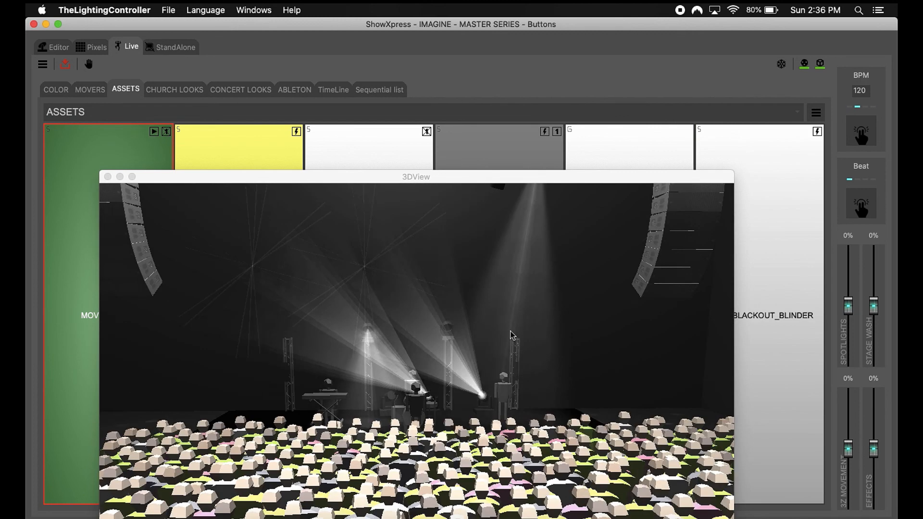
left_click(489, 311)
scroll(483, 300, "up", 5)
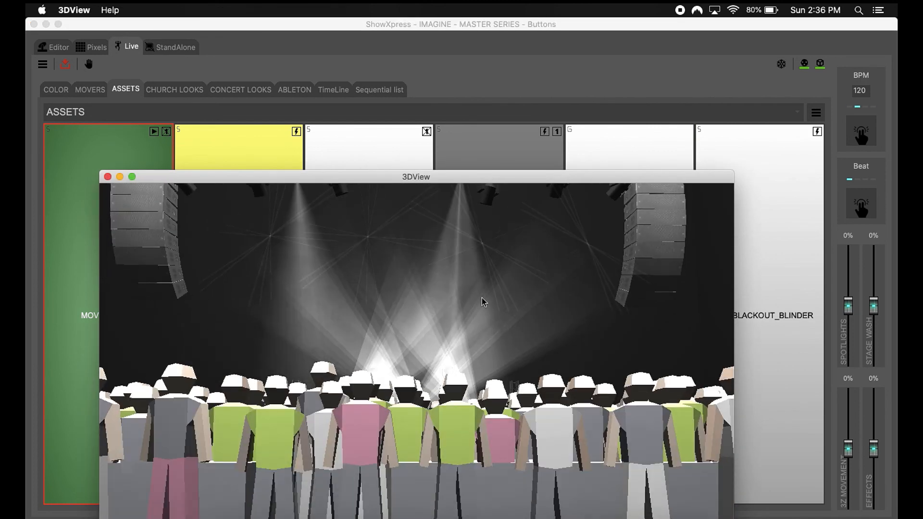
scroll(482, 301, "down", 5)
left_click(784, 303)
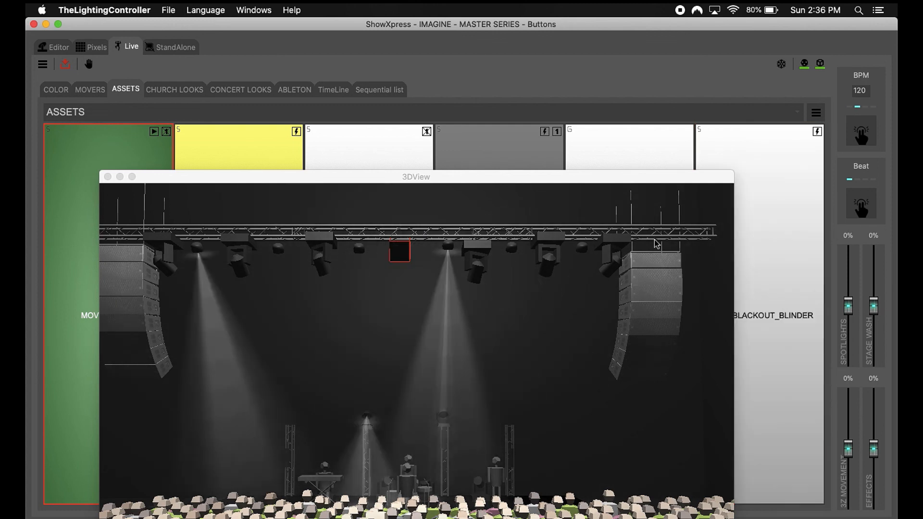
Move the 3D view window up until it is fully on screen and flash SOLO_BLACKOUT_BLINDER over the running intro look.
left_click_drag(449, 179, 400, 74)
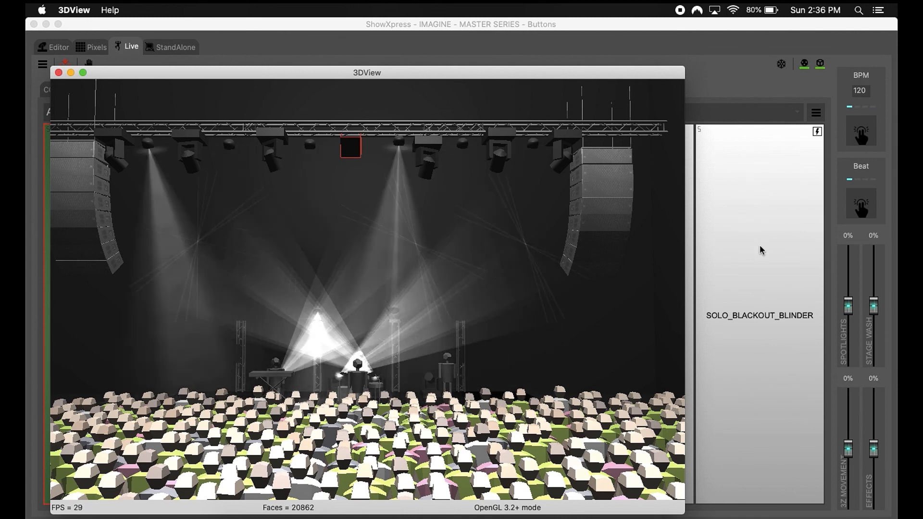
left_click(757, 240)
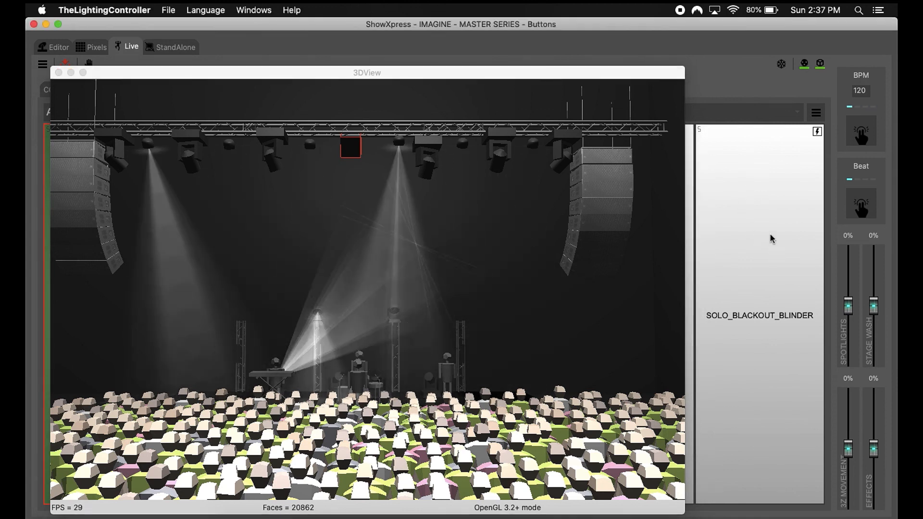